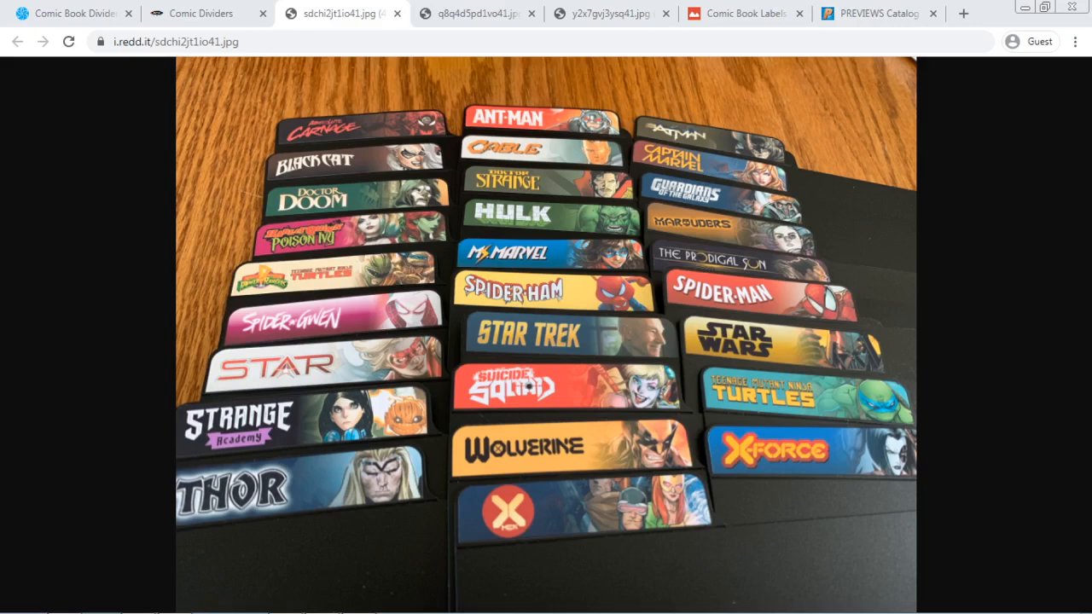
Show the full list of Marvel Comics items in the PREVIEWSworld April 2020 preorder catalog
left_click(879, 14)
scroll(540, 342, "down", 3)
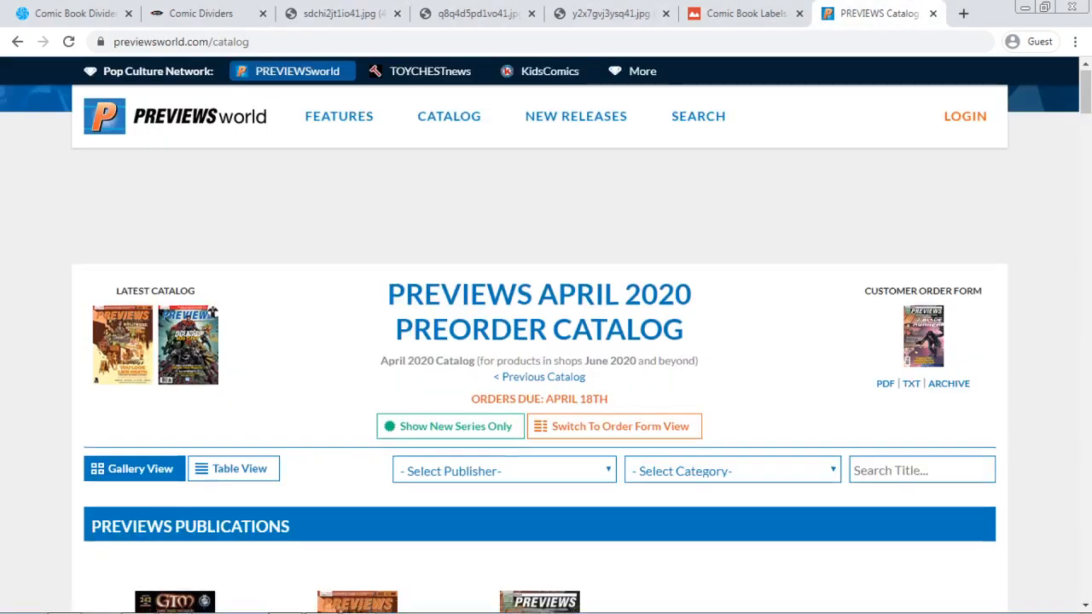
scroll(367, 342, "down", 8)
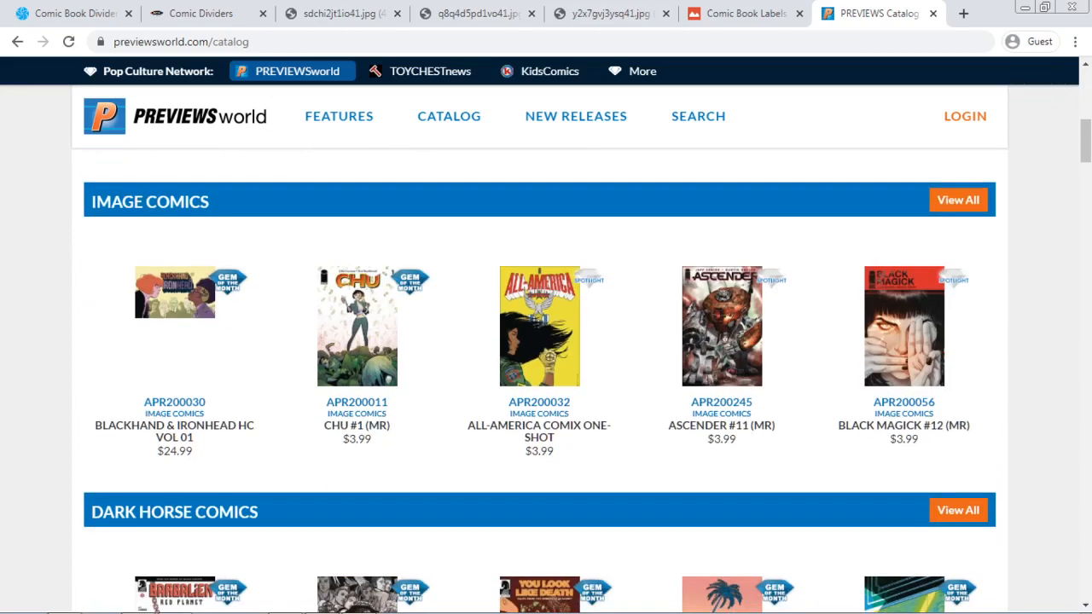
scroll(367, 341, "down", 10)
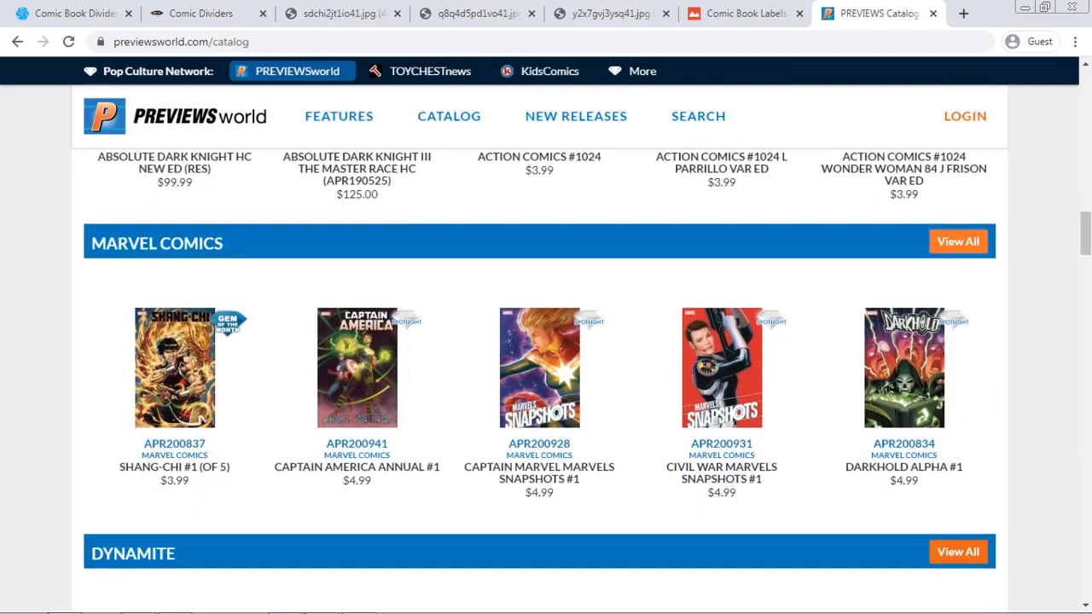
left_click(959, 242)
Open the Web of Spider-Man #1 (OF 5) product page from the Marvel listing and close the catalog page
scroll(958, 241, "down", 4)
scroll(546, 380, "down", 4)
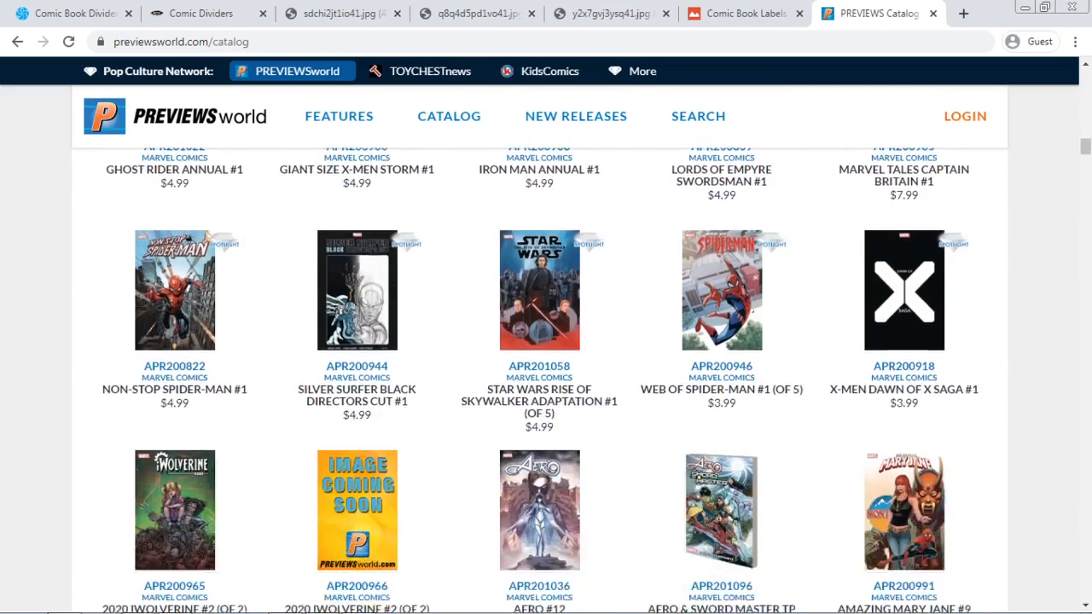
scroll(546, 381, "up", 3)
scroll(546, 381, "down", 2)
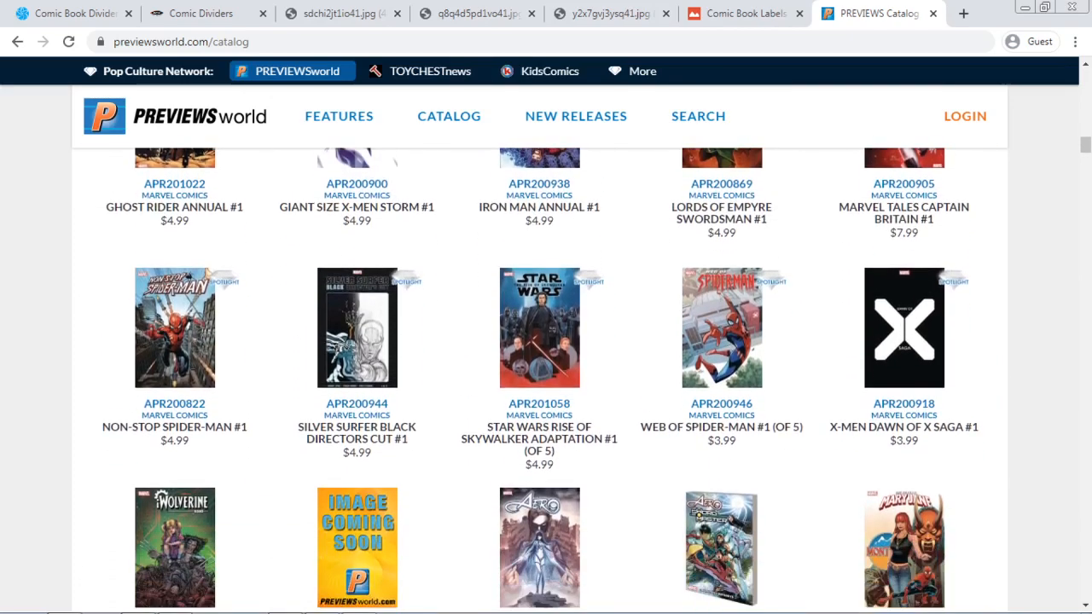
scroll(546, 381, "up", 2)
mouse_move(722, 408)
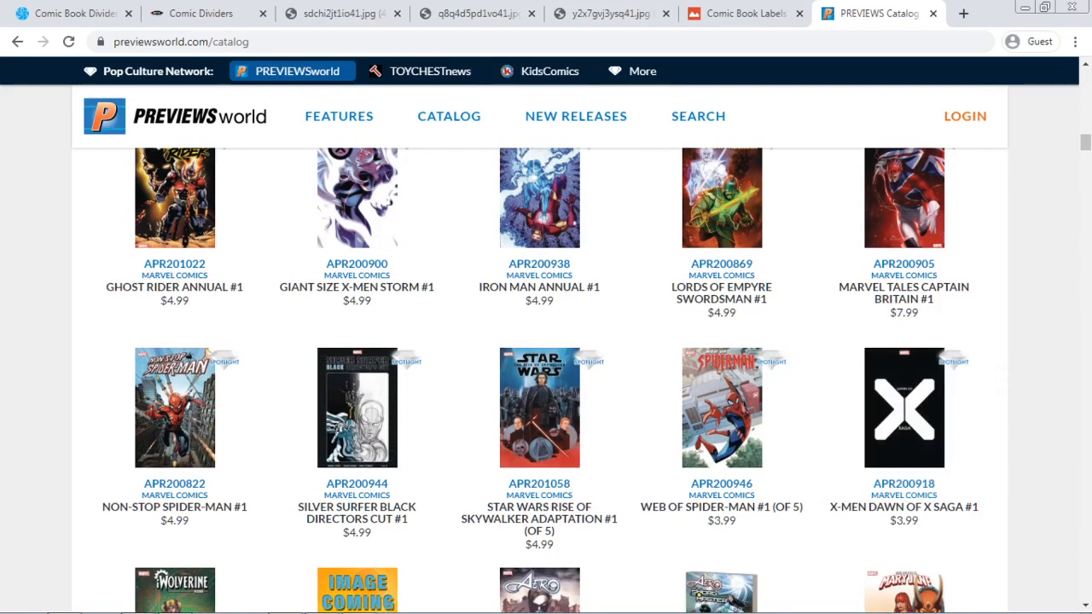
left_click(722, 408)
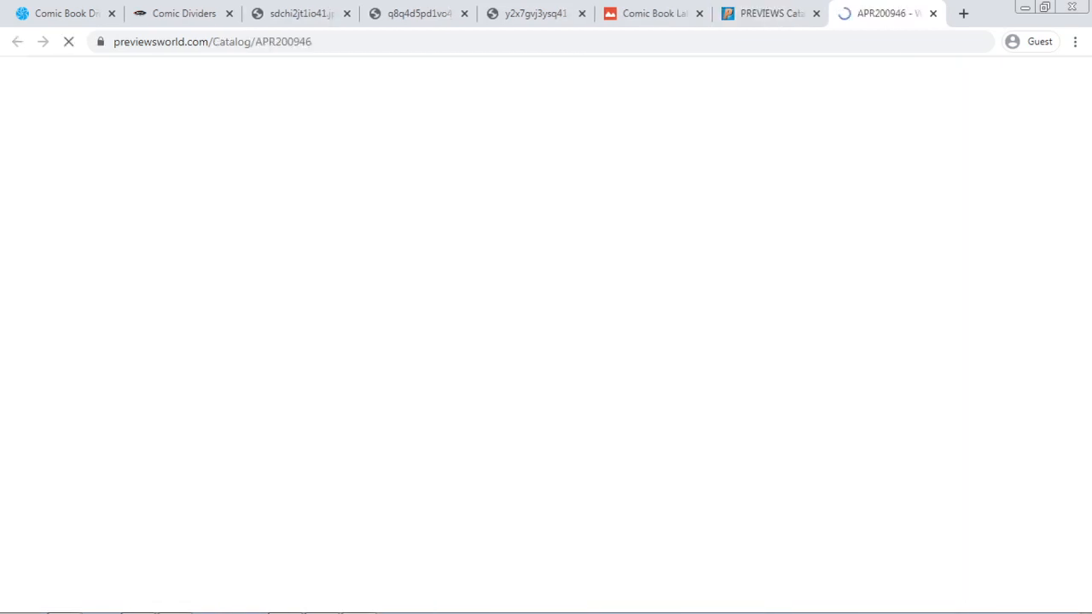
left_click(816, 13)
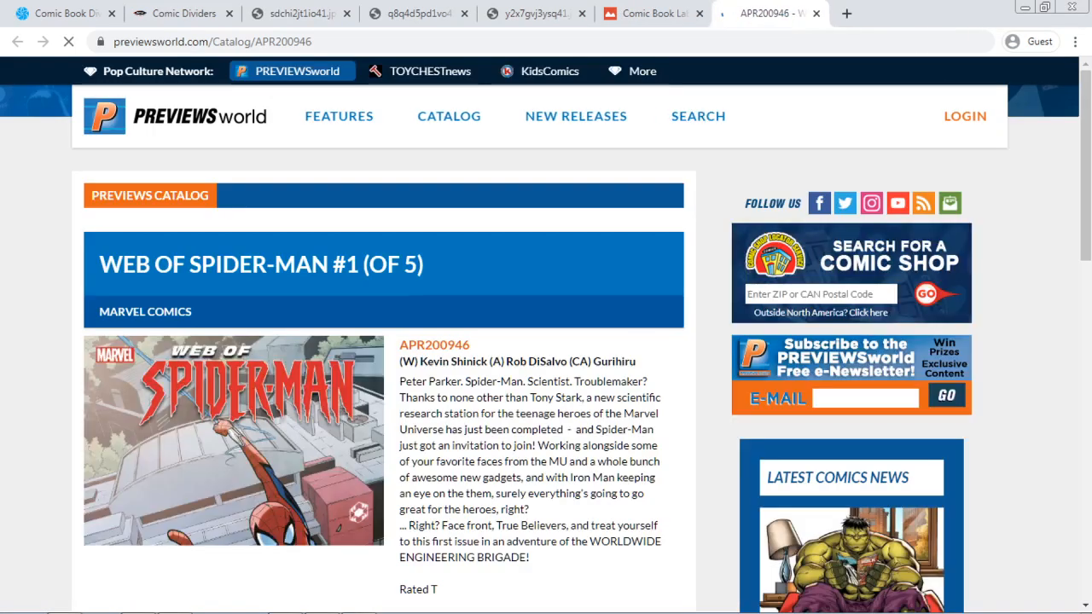
Copy the Web of Spider-Man #1 cover image from its product page
scroll(546, 342, "down", 3)
scroll(546, 375, "up", 1)
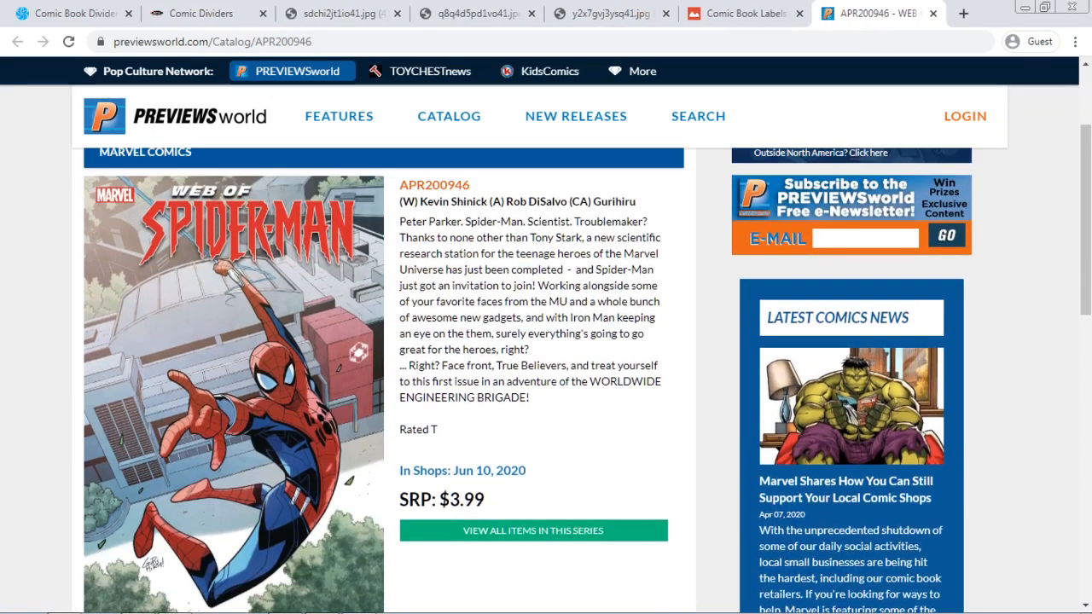
right_click(260, 368)
left_click(315, 533)
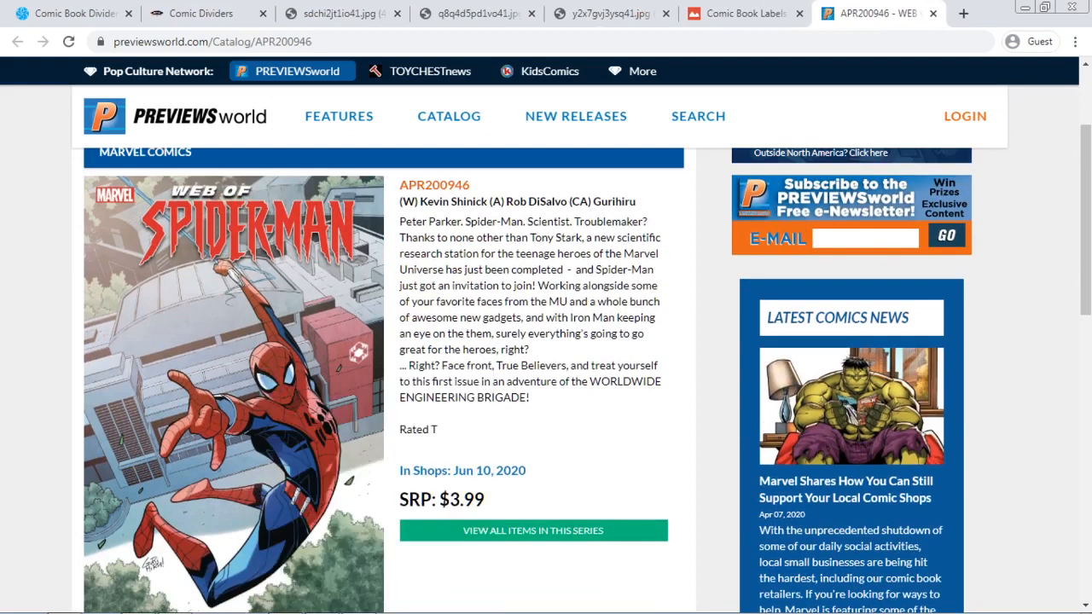
Switch to Photoshop and paste the cover directly above the IMAGE GOES HERE layer in group L 02
left_click(285, 608)
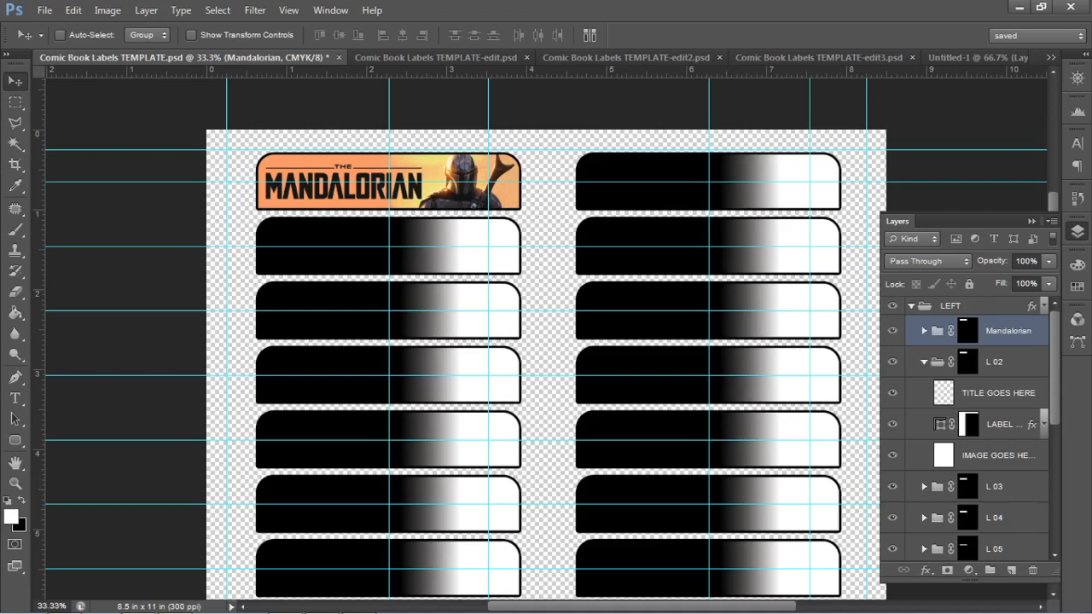
left_click(997, 456)
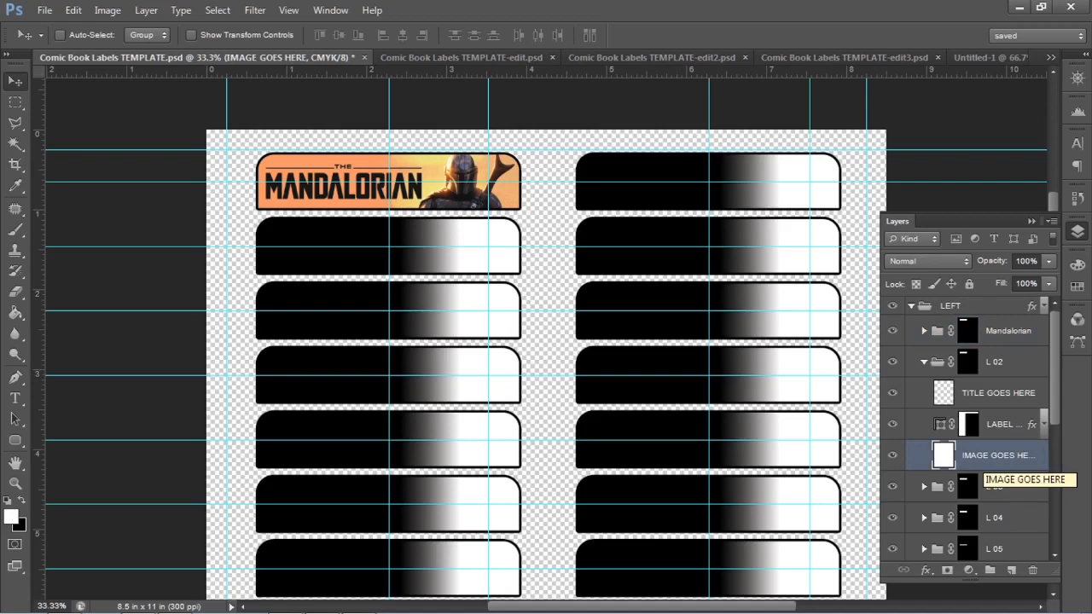
key("ctrl+v")
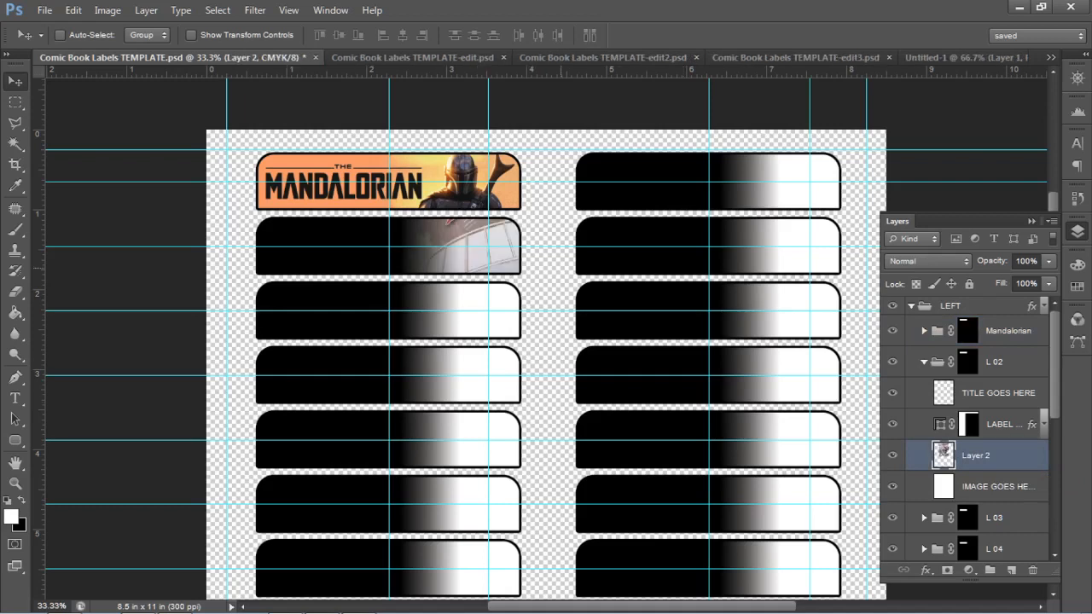
Transform the pasted cover, moving it to about X 960, Y 679.5 px and scaling it proportionally to 50%
key("ctrl+t")
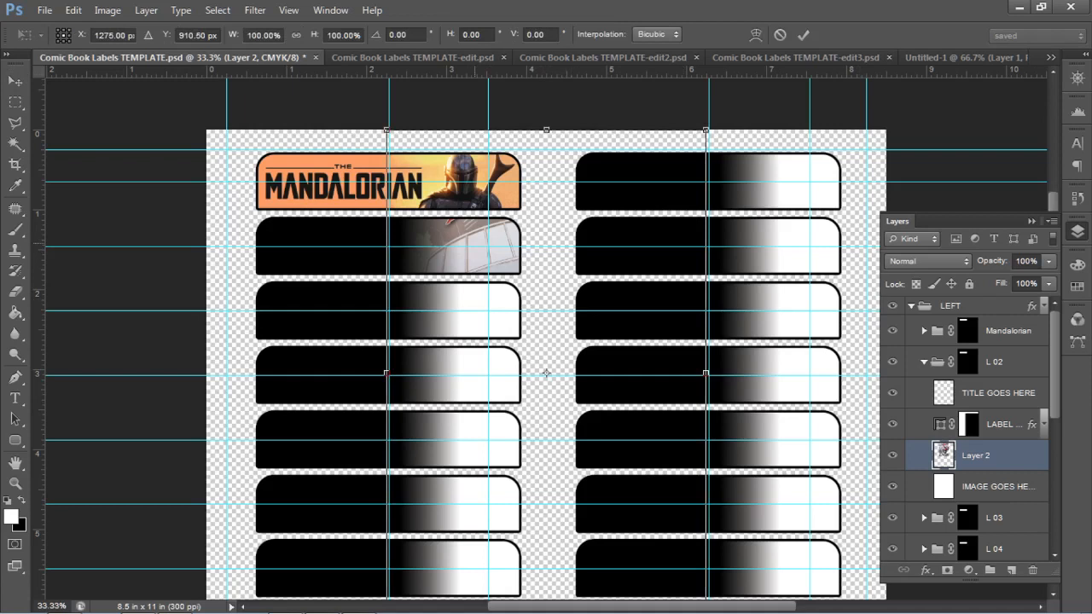
left_click_drag(546, 373, 460, 311)
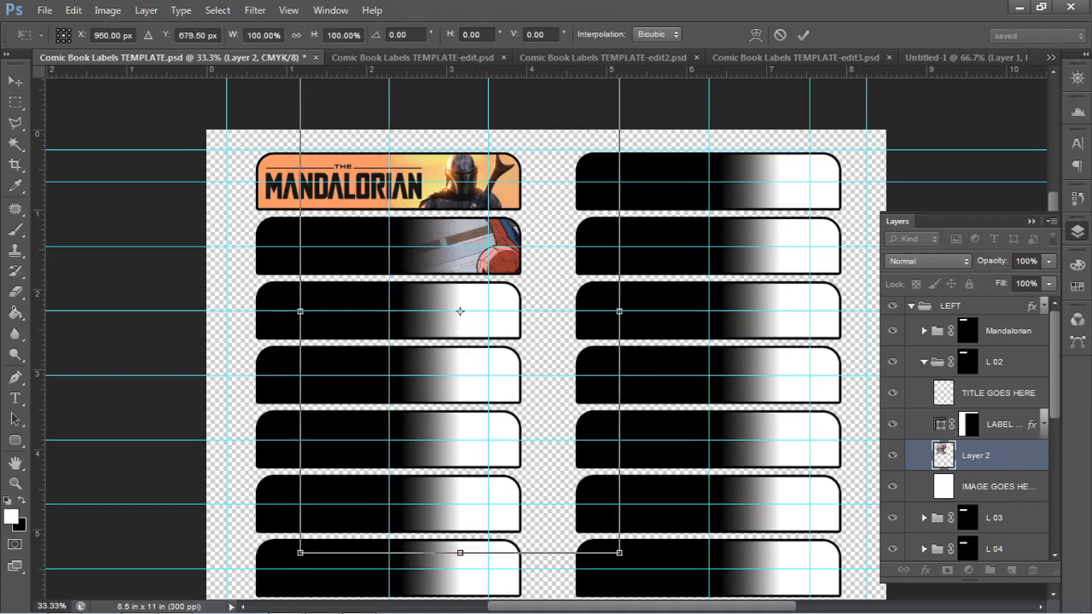
left_click(296, 35)
double_click(343, 35)
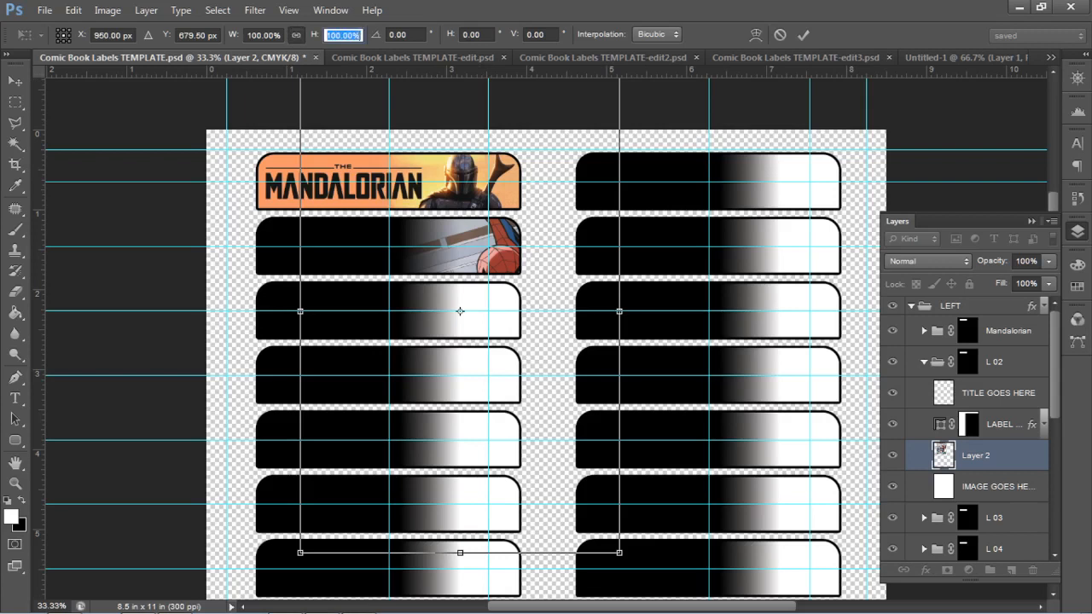
type("50")
key("Return")
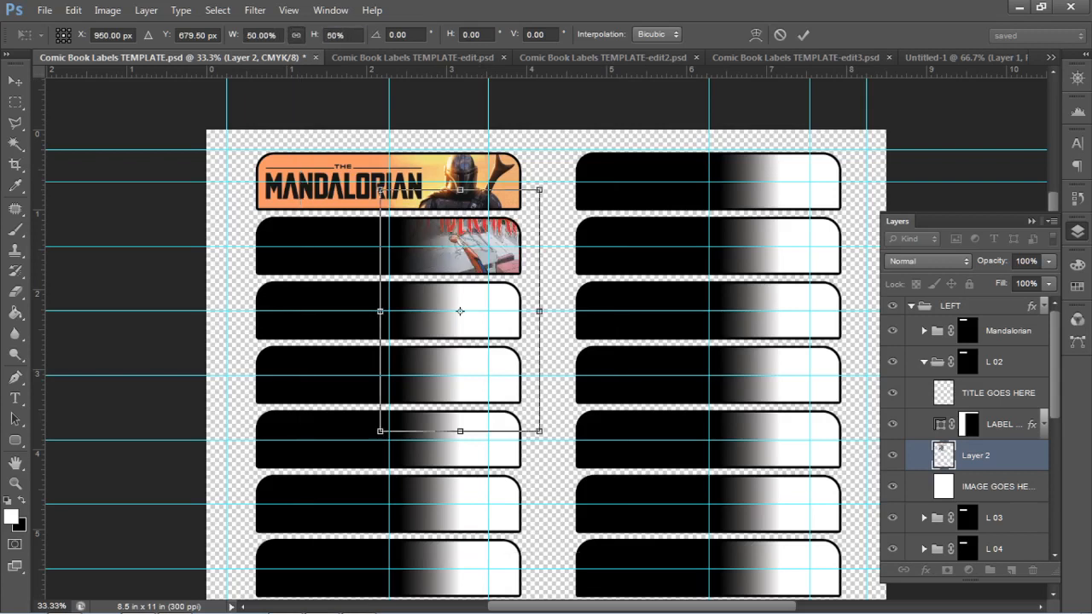
Reposition the cover at about X 885, Y 437.5 px to frame Spider-Man's head and chest in the L 02 label, and apply the transform
left_click_drag(460, 310, 443, 253)
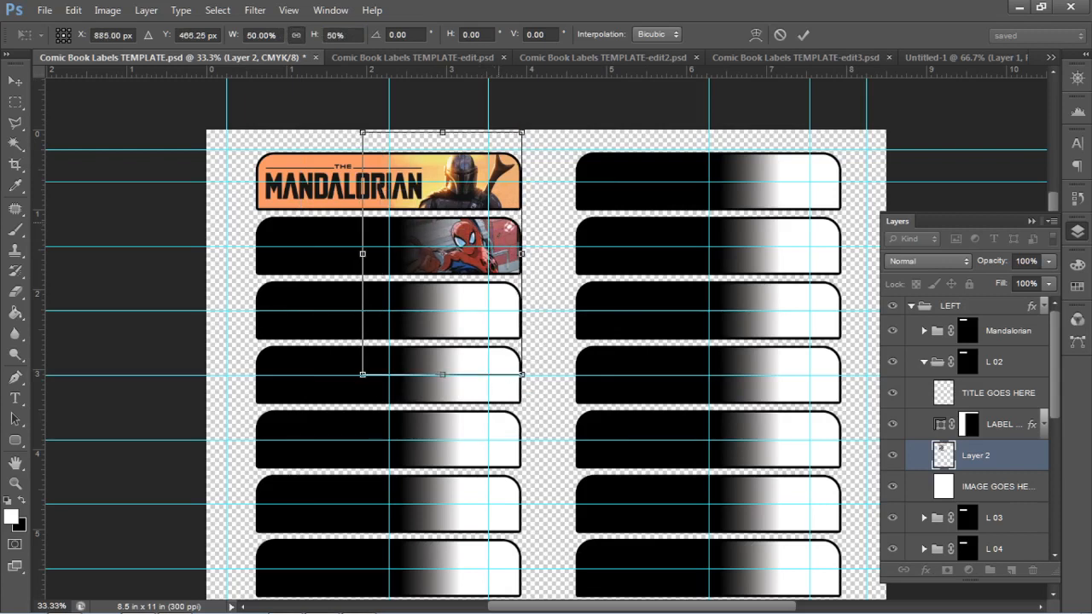
key("shift+Up")
key("shift+Up")
key("shift+Up")
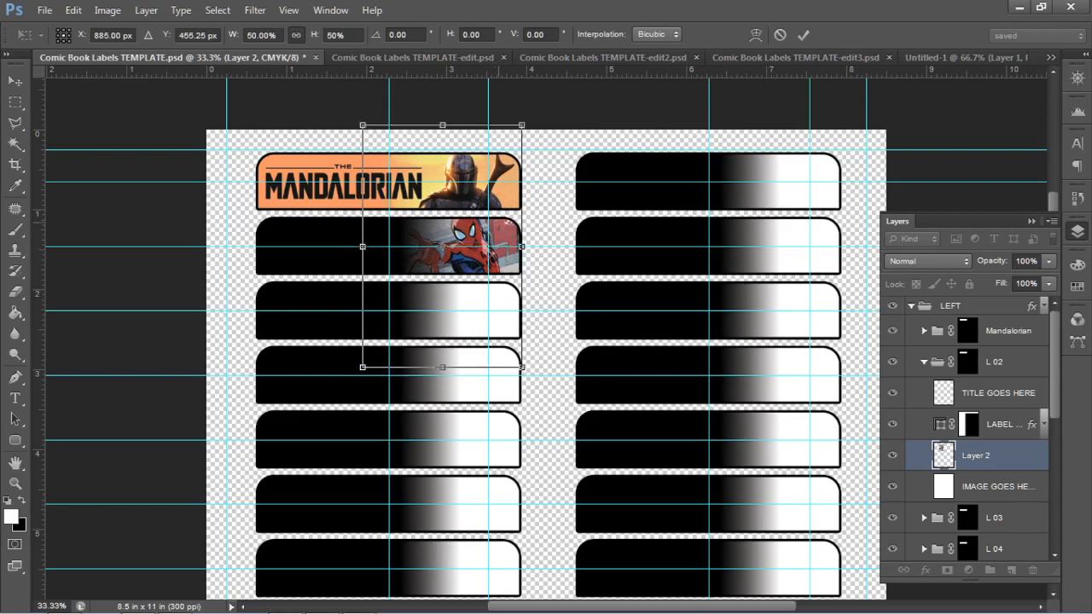
key("shift+Down")
key("shift+Down")
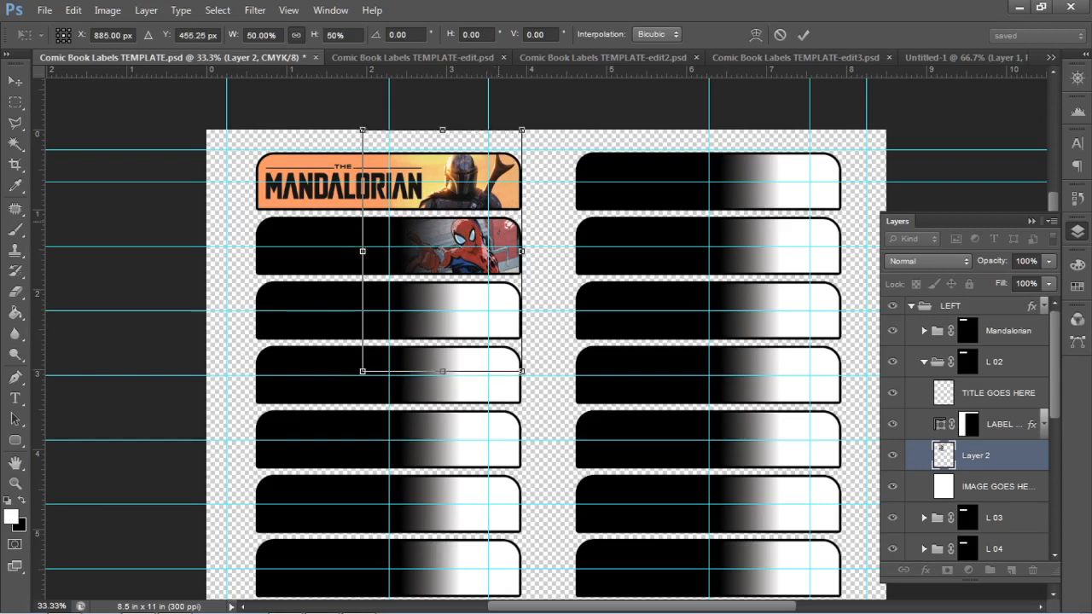
key("shift+Up")
key("shift+Up")
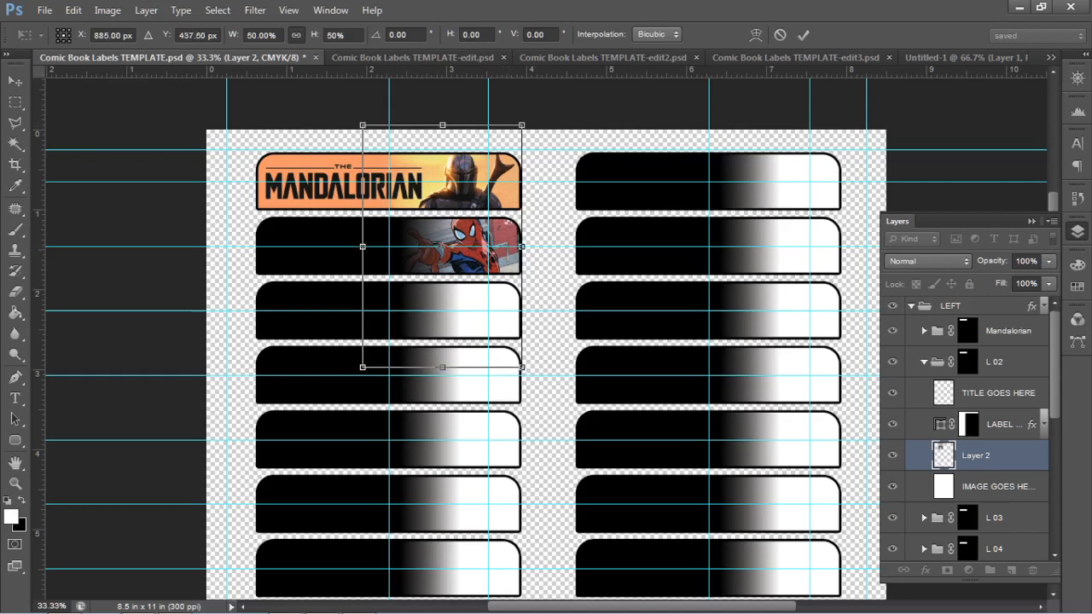
key("v")
key("Return")
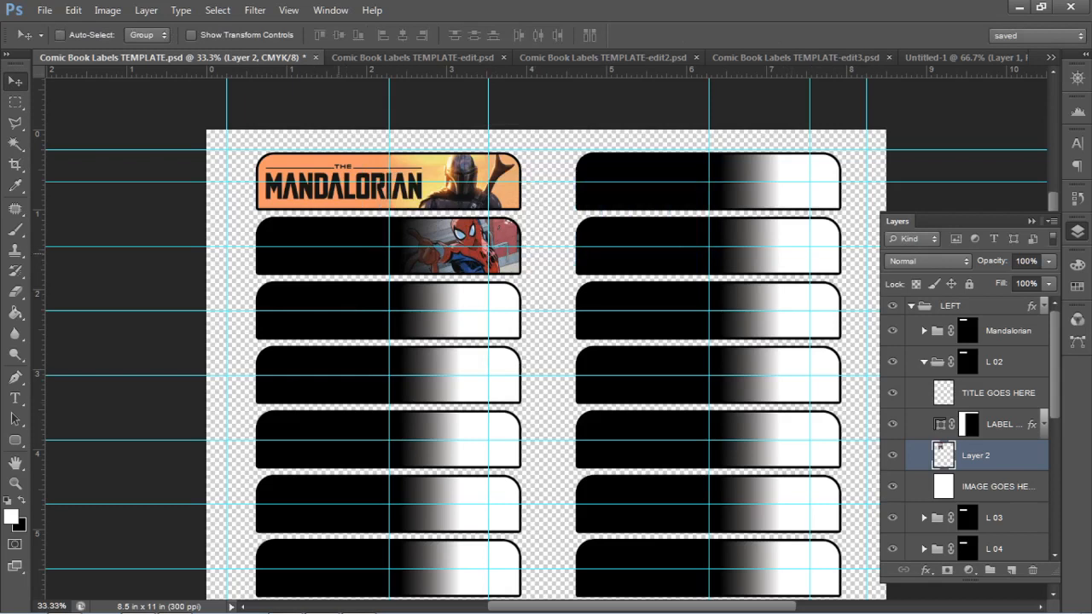
Shift the LABEL COLOR layer of group L 02 about 0.4 in to the left to uncover more of the artwork
left_click(942, 424)
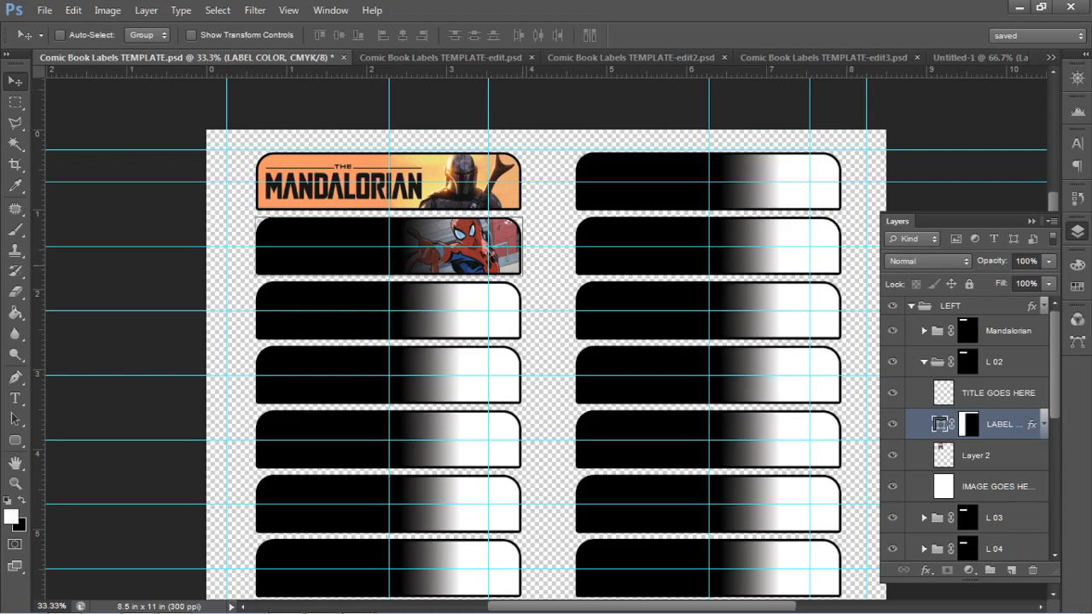
left_click_drag(375, 265, 341, 263)
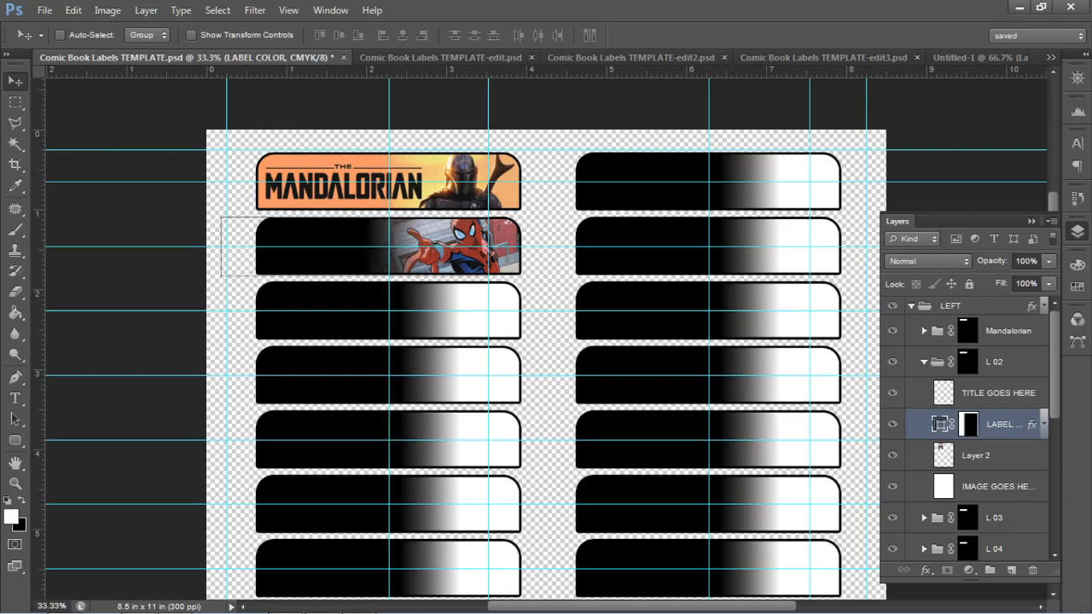
Close the Untitled-1 document with the Mandalorian poster without saving its changes
left_click(980, 57)
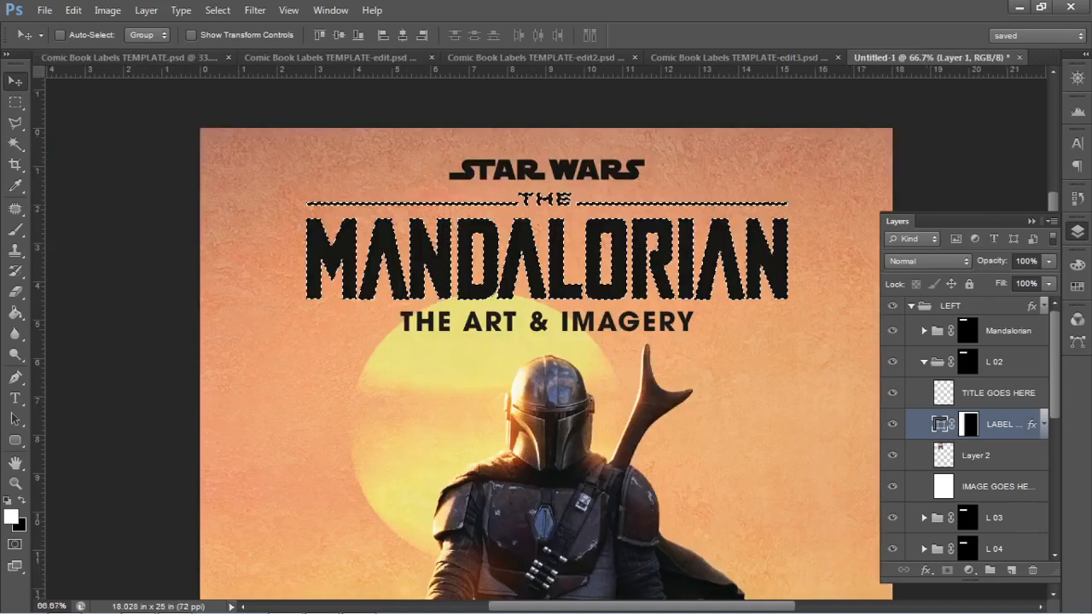
key("ctrl+w")
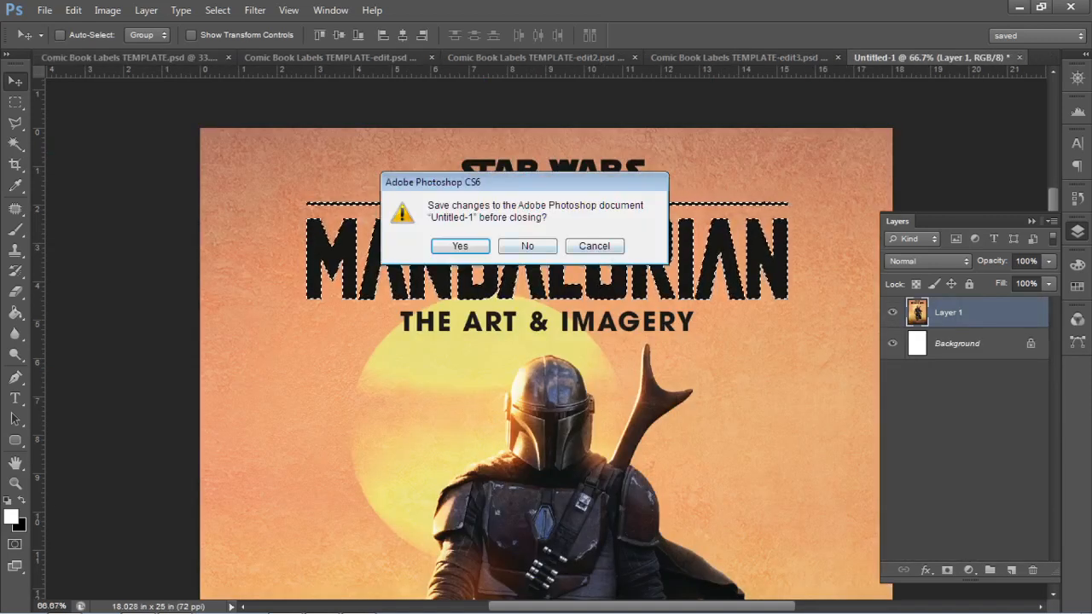
left_click(529, 247)
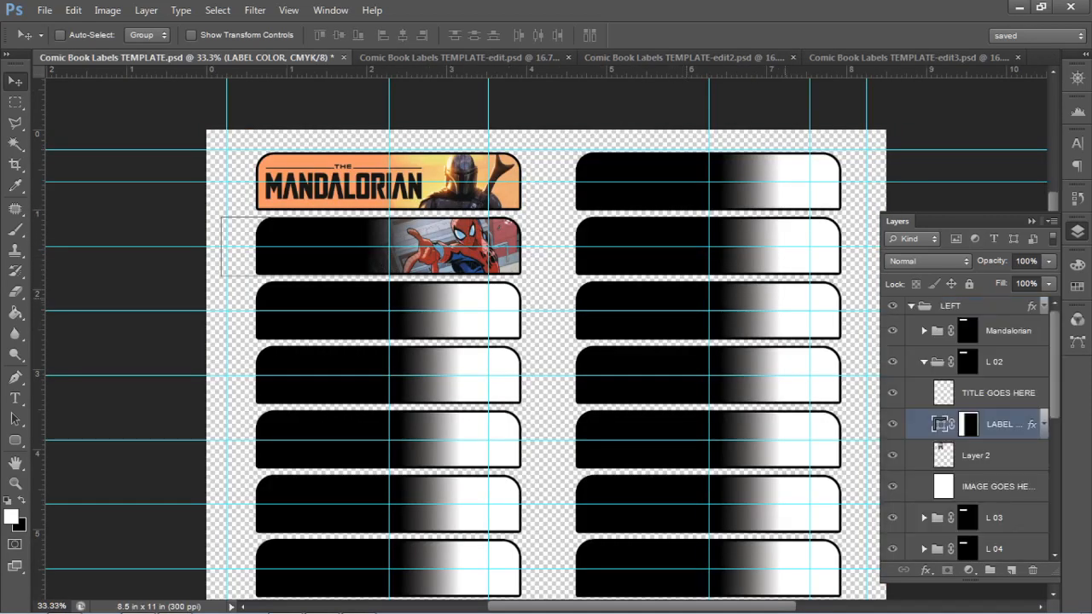
left_click(1020, 7)
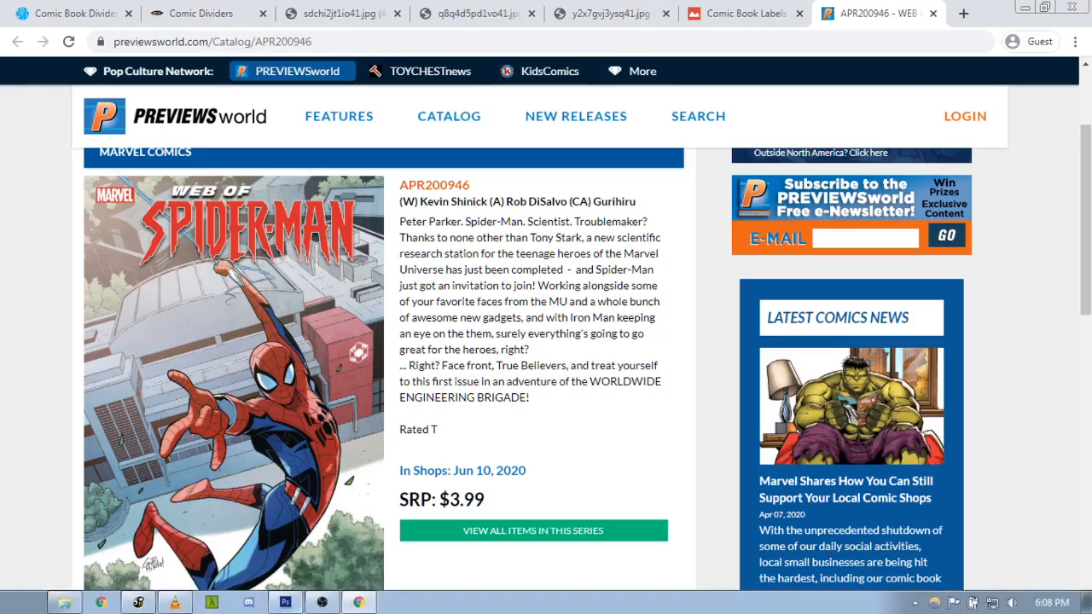
left_click(285, 602)
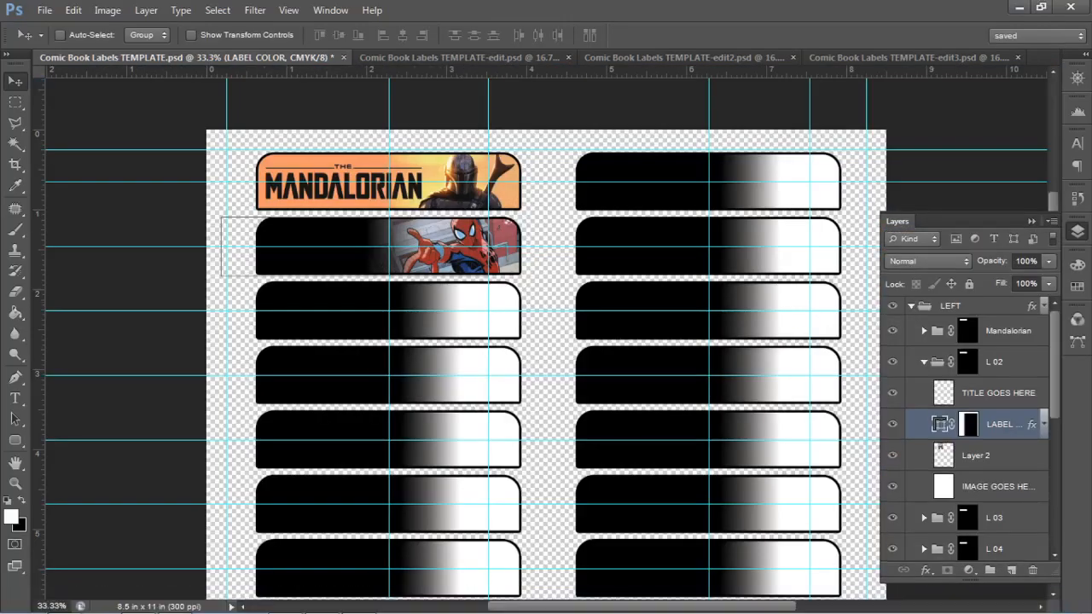
Create a 16.667 x 25.292 in document at 72 ppi, matching the copied cover, and paste the cover into it
left_click(45, 10)
left_click(45, 10)
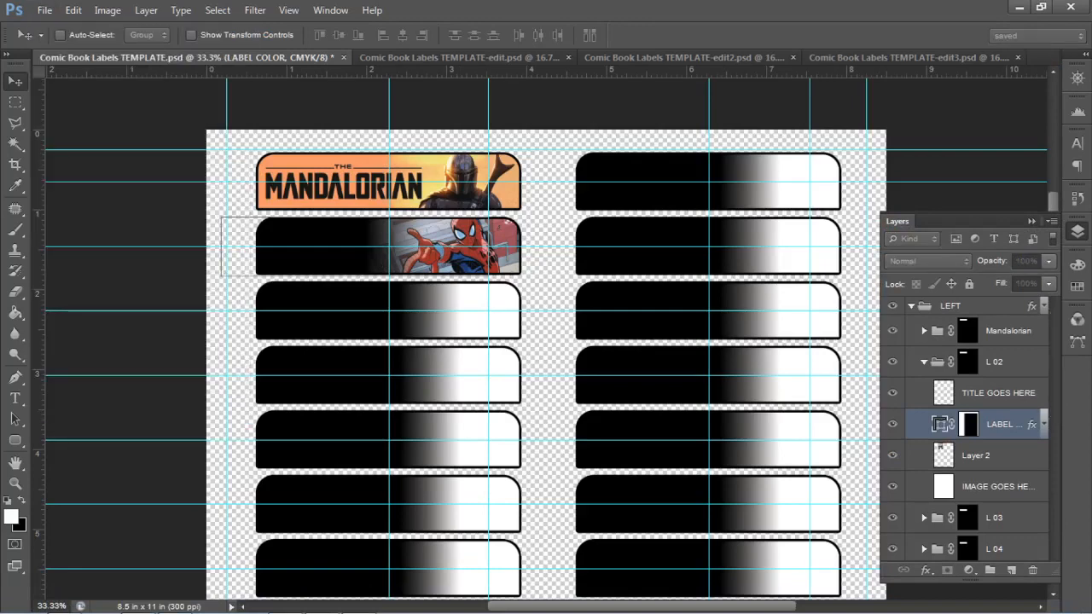
key("Return")
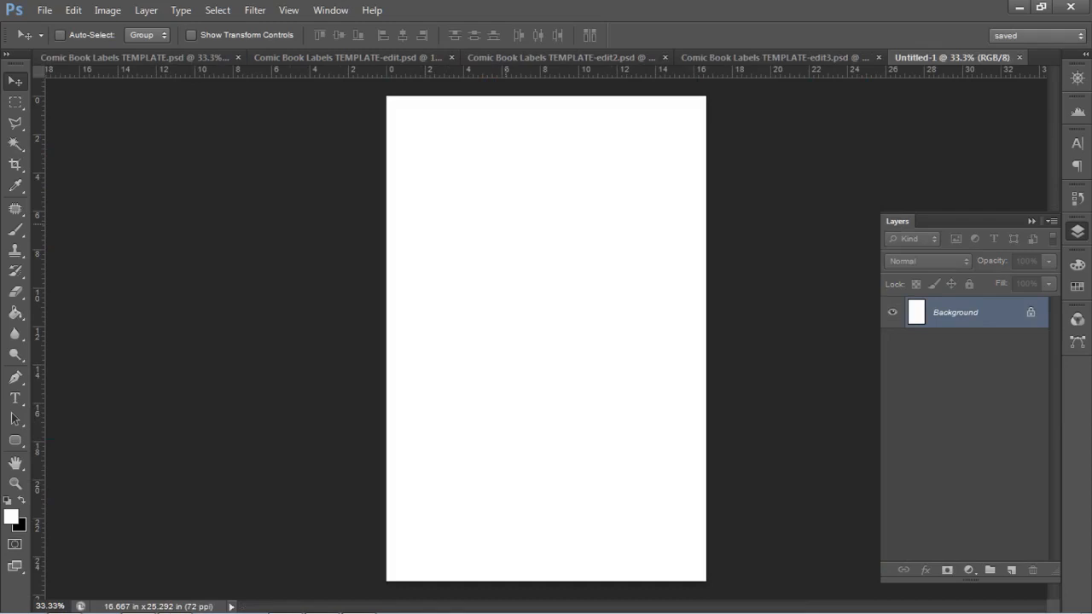
key("ctrl+v")
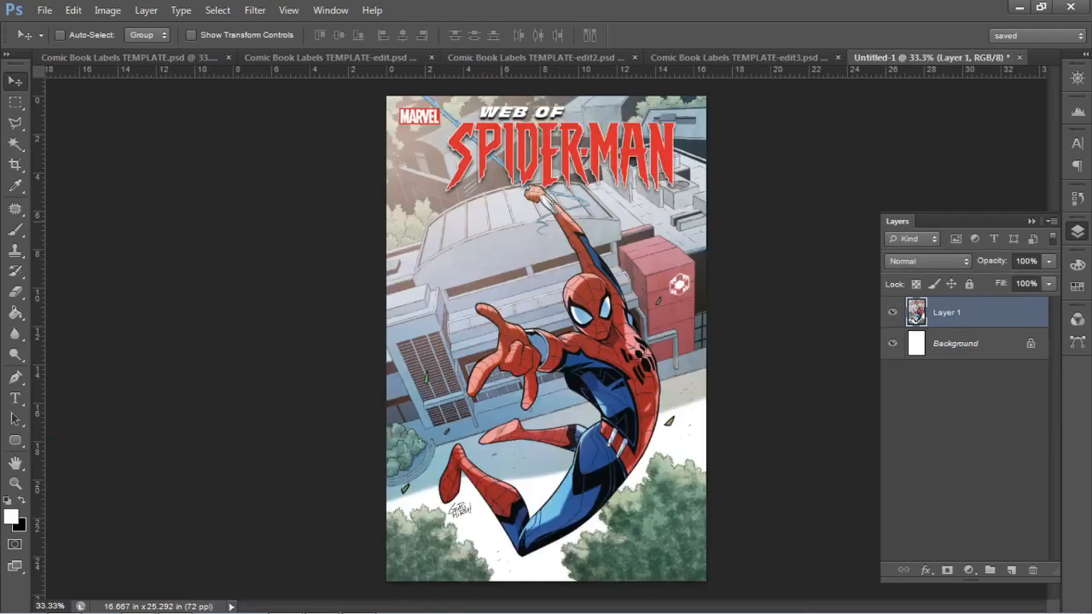
Select the red SPIDER-MAN title letters on the cover with the Magic Wand and copy them in place to a new layer
key("ctrl+plus")
key("ctrl+plus")
key("ctrl+plus")
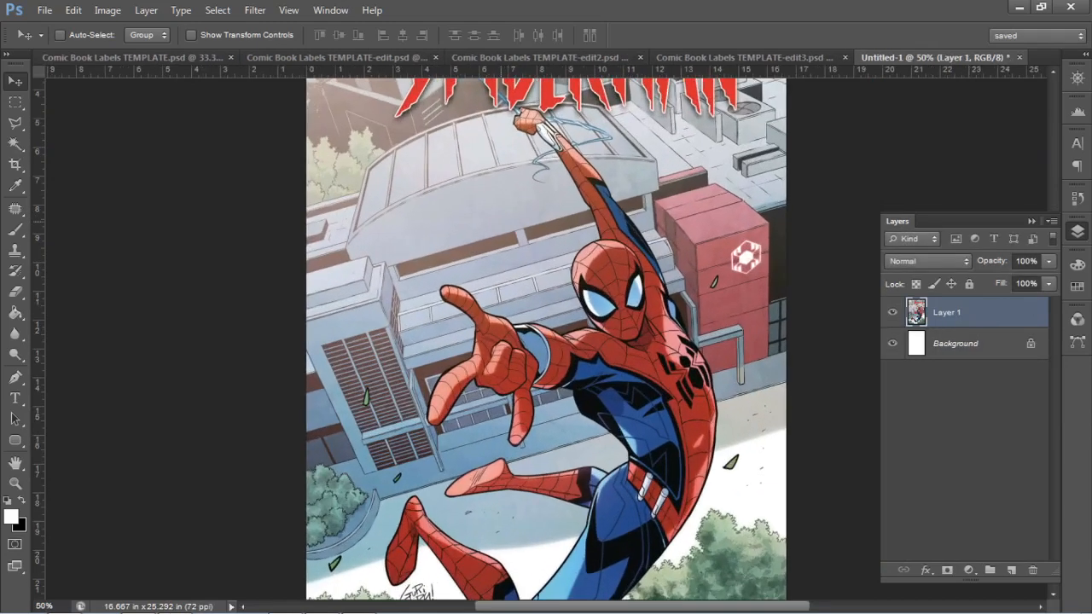
scroll(547, 333, "up", 15)
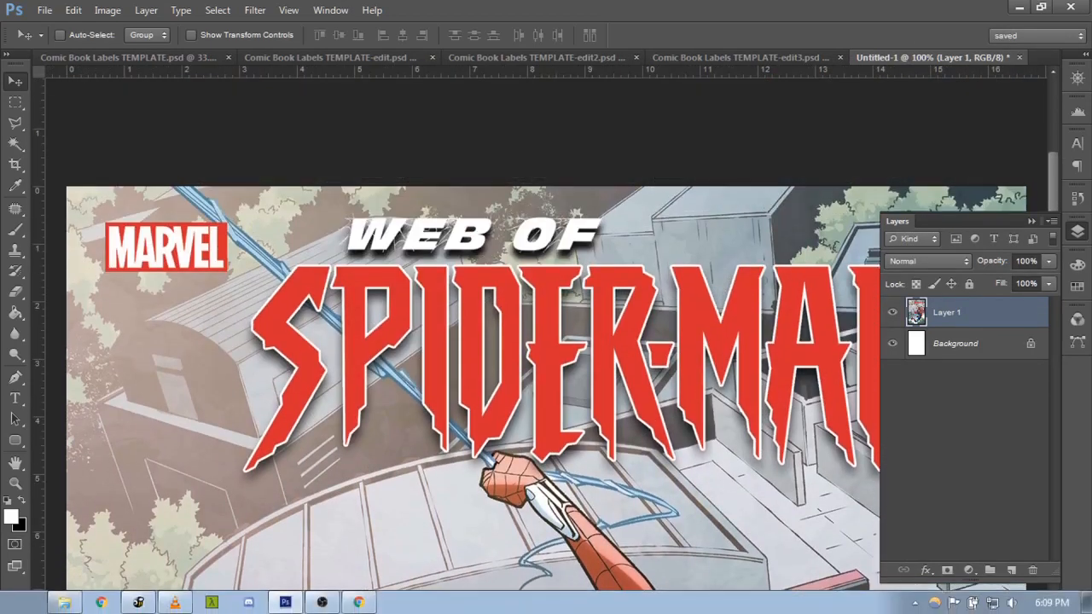
scroll(547, 392, "right", 4)
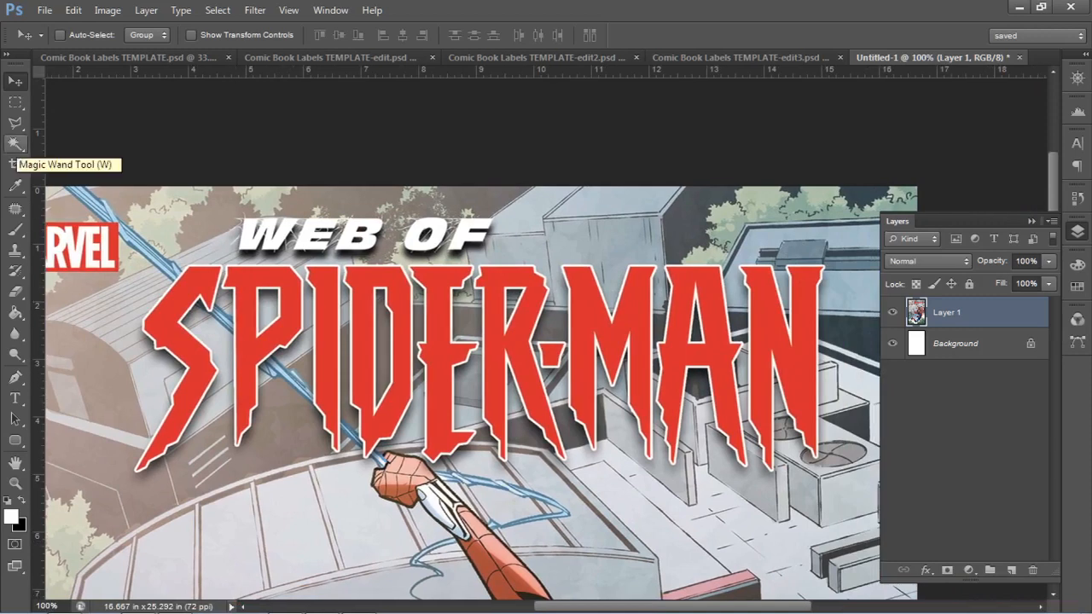
left_click(16, 144)
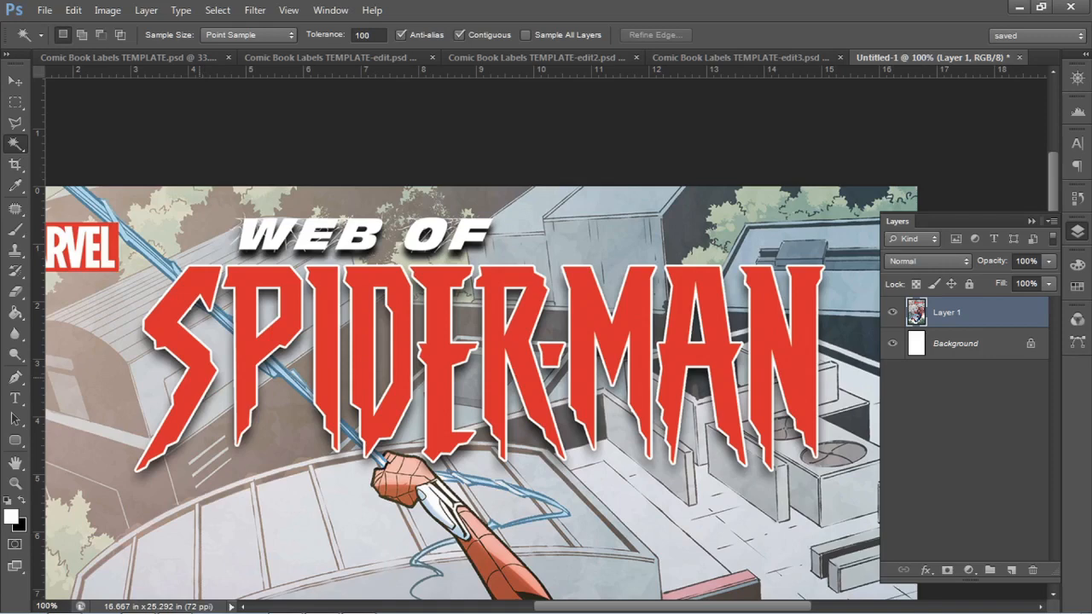
left_click(200, 377, "shift")
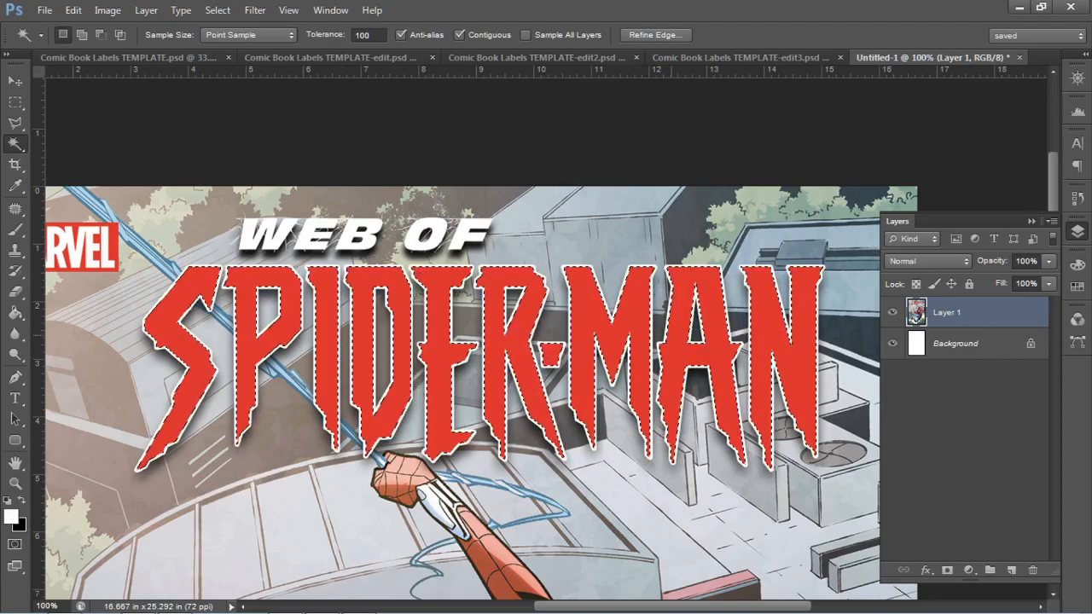
key("shift")
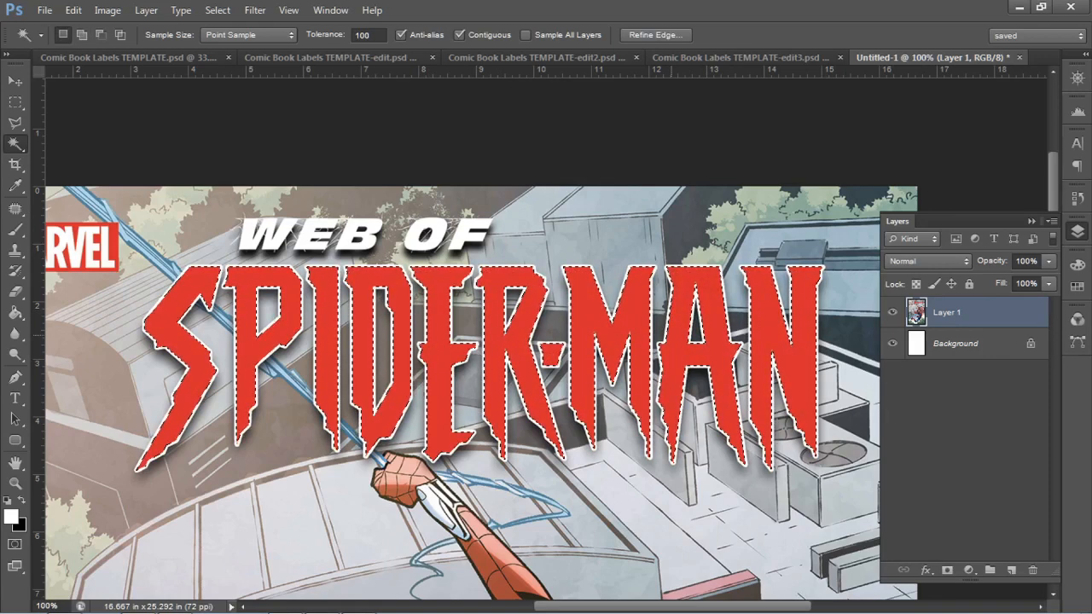
key("shift")
key("ctrl+j")
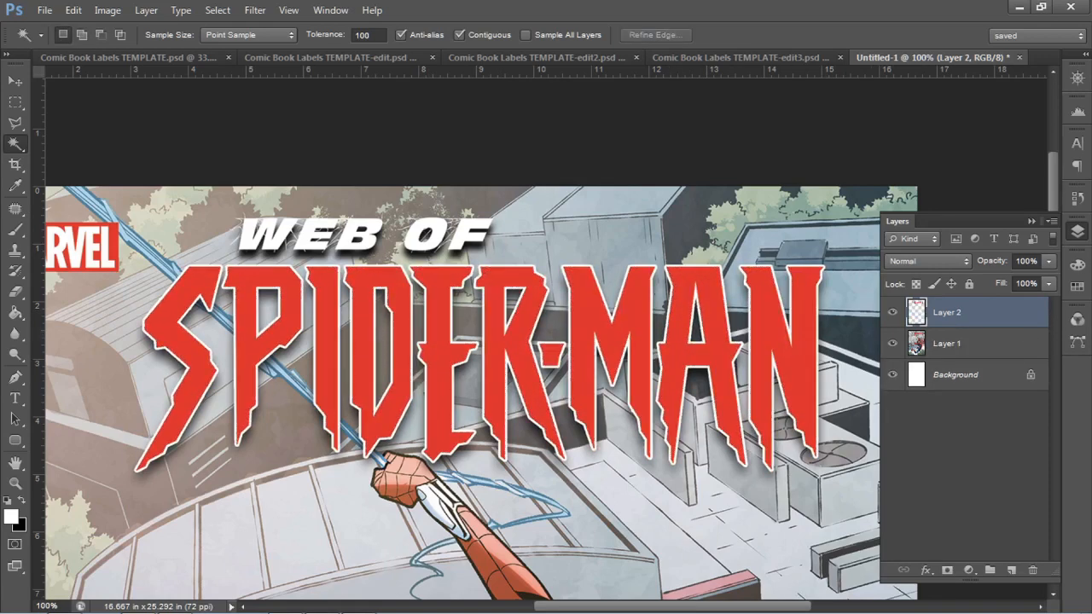
left_click(892, 344)
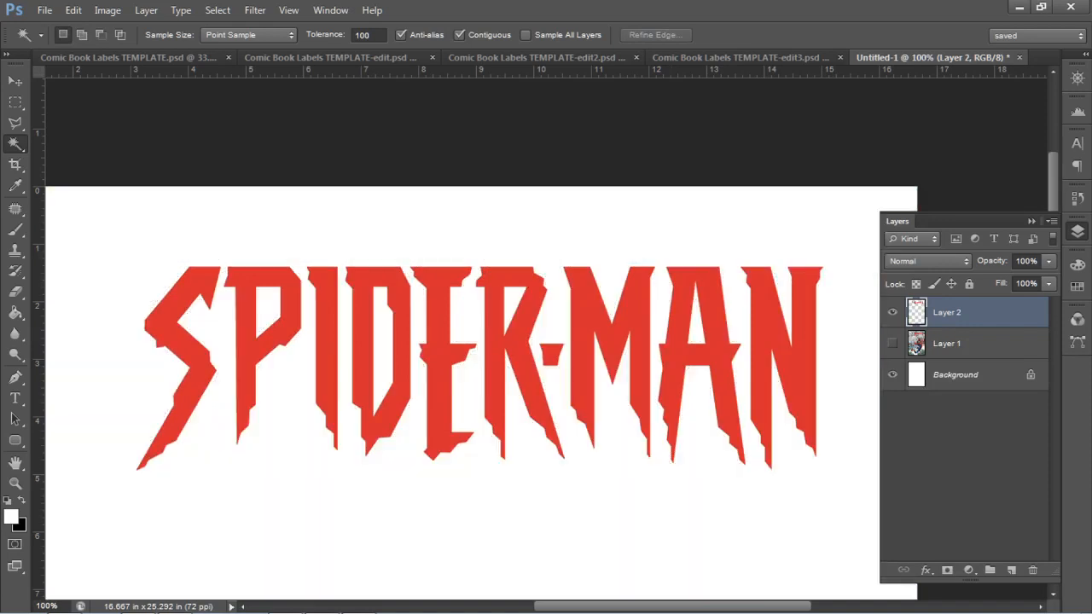
left_click(893, 343)
Copy a rectangular area around the WEB OF lettering from Layer 1 in place to its own layer, and hide Layer 1
left_click(918, 346)
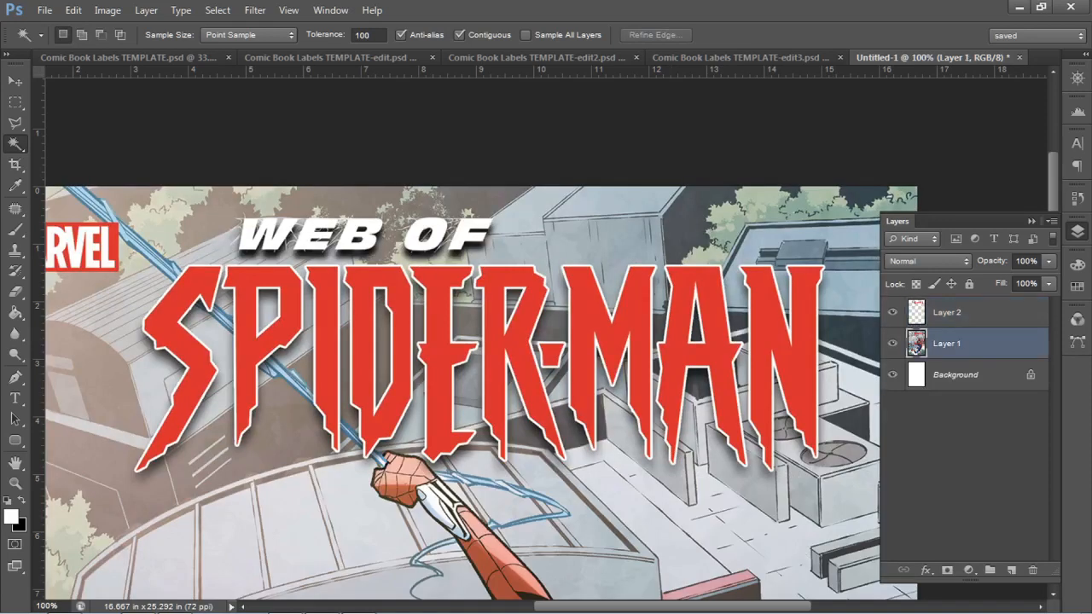
key("m")
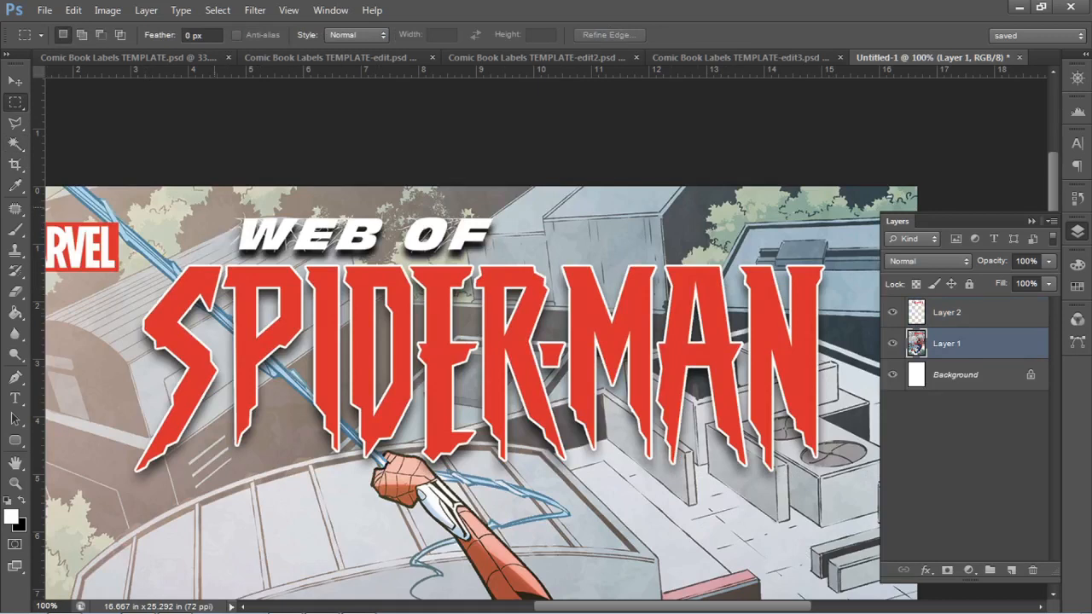
left_click_drag(492, 254, 511, 260)
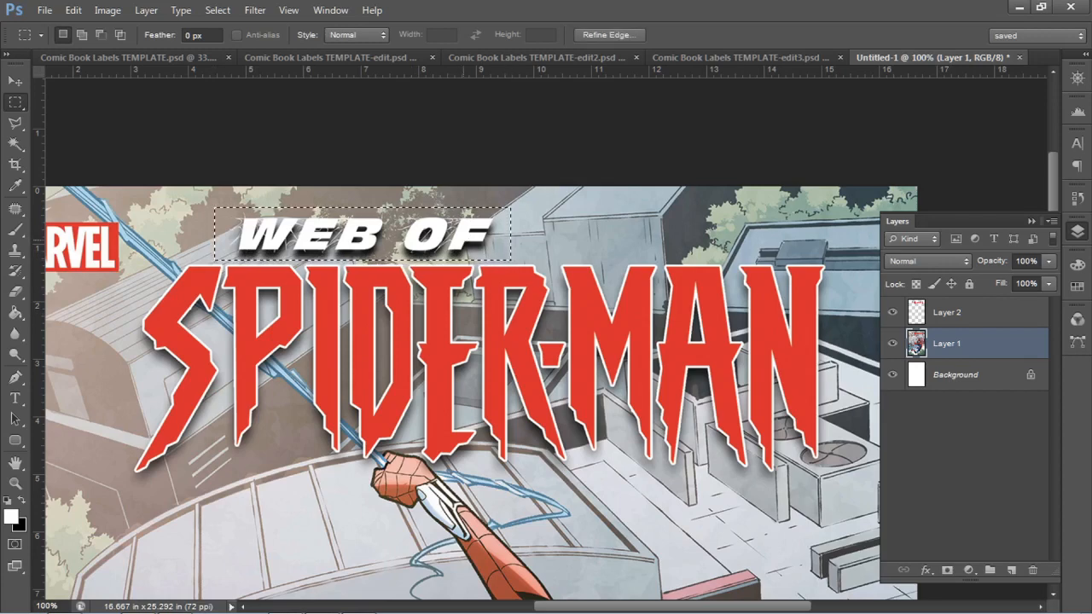
key("shift")
key("ctrl+j")
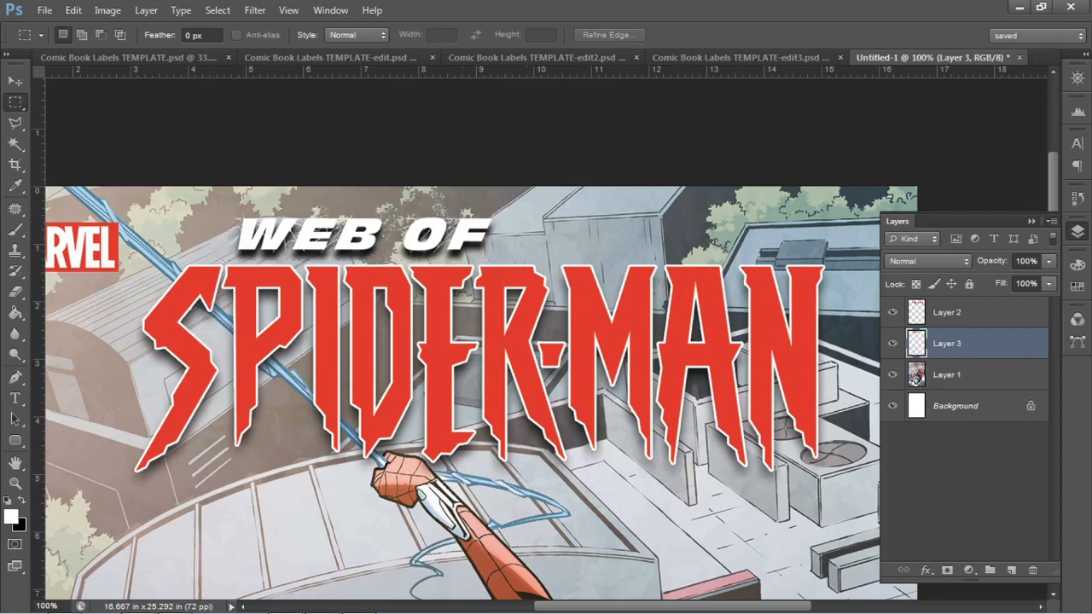
left_click(893, 374)
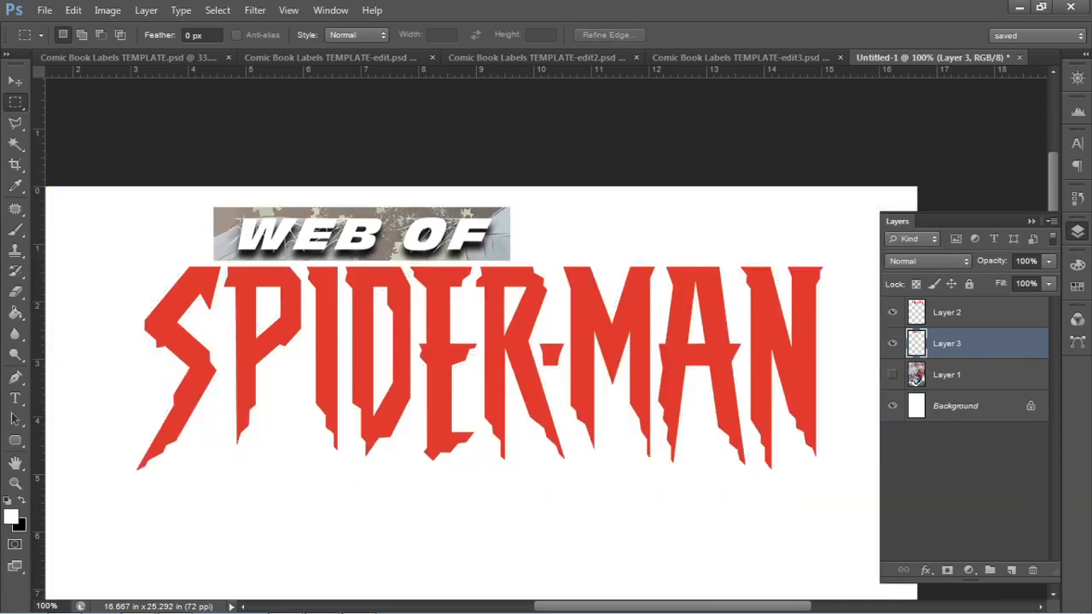
left_click(892, 374)
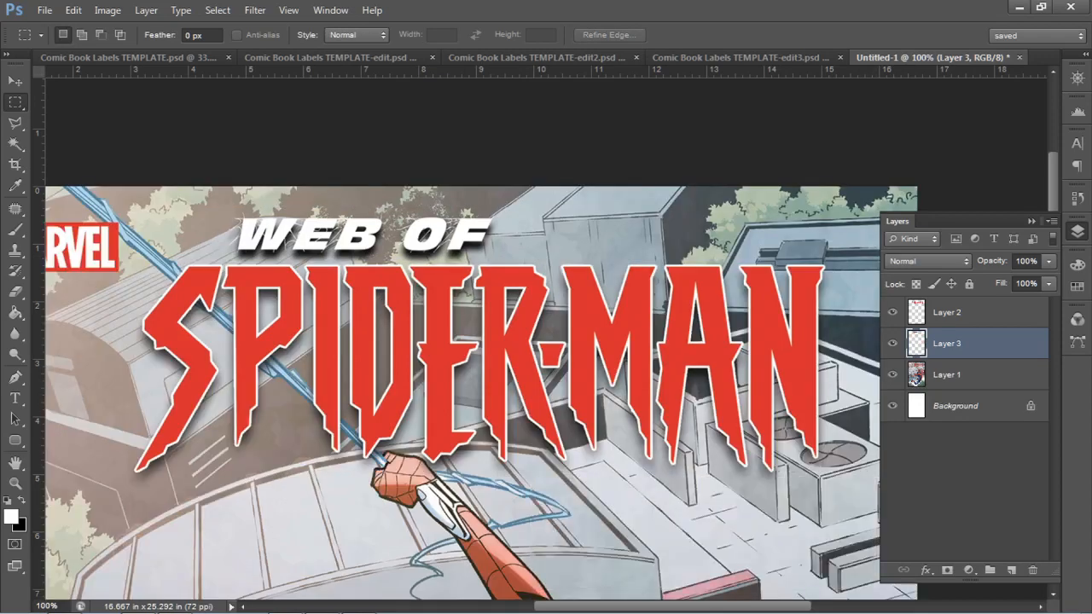
left_click(892, 375)
left_click(892, 375)
left_click(893, 375)
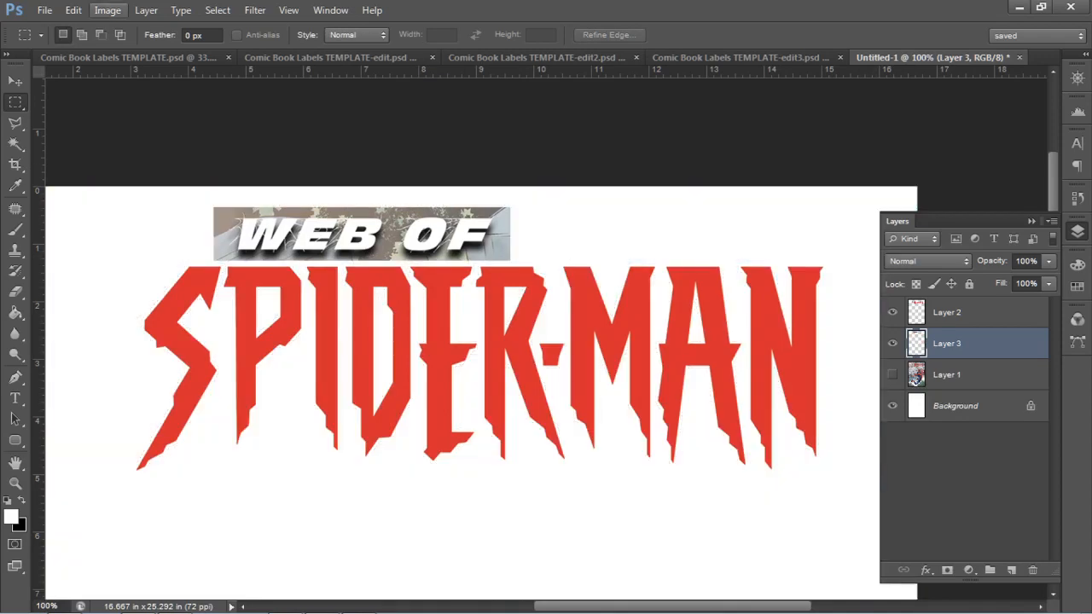
Darken the copied WEB OF strip with Brightness/Contrast, setting brightness to -150 and contrast to 100
left_click(108, 10)
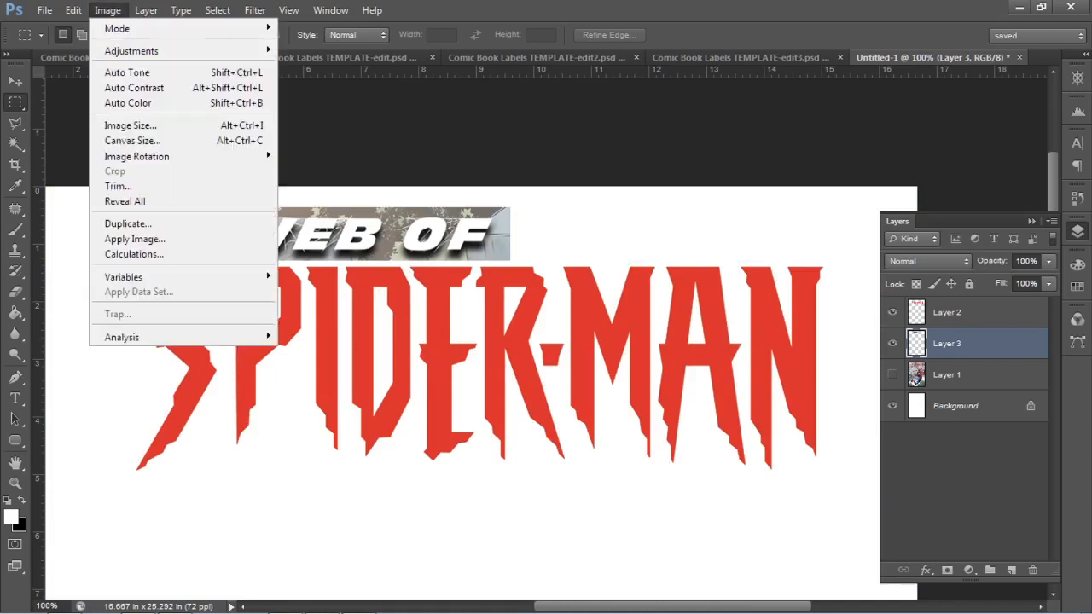
mouse_move(132, 51)
left_click(334, 50)
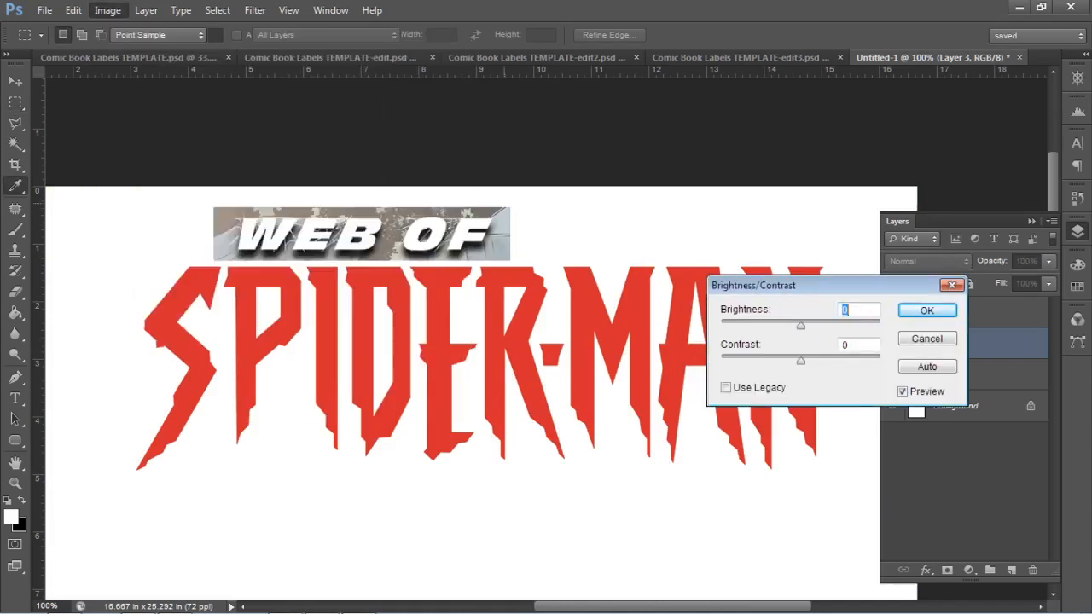
left_click_drag(802, 326, 721, 326)
left_click_drag(801, 361, 880, 361)
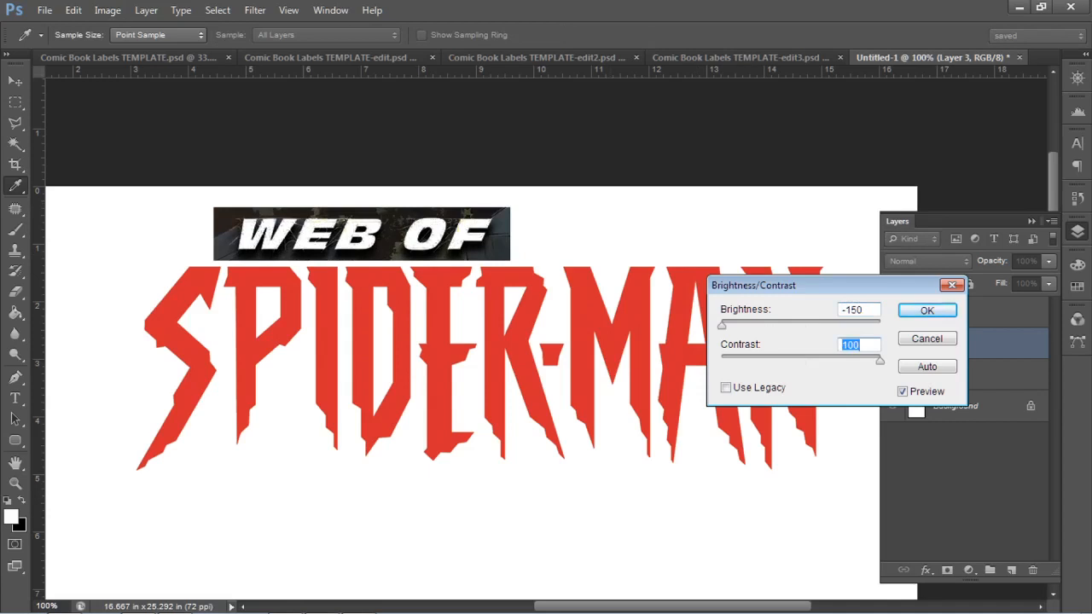
key("Return")
Select all the white WEB OF letters on the darkened strip with the Magic Wand, hide Layer 3 and show Layer 1
key("m")
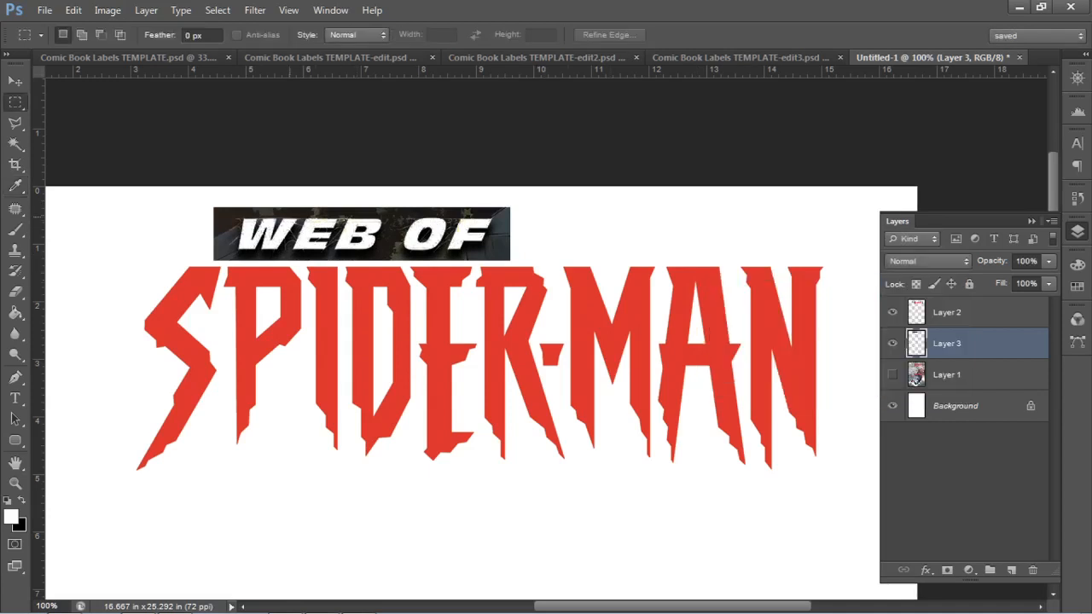
key("w")
left_click(347, 246)
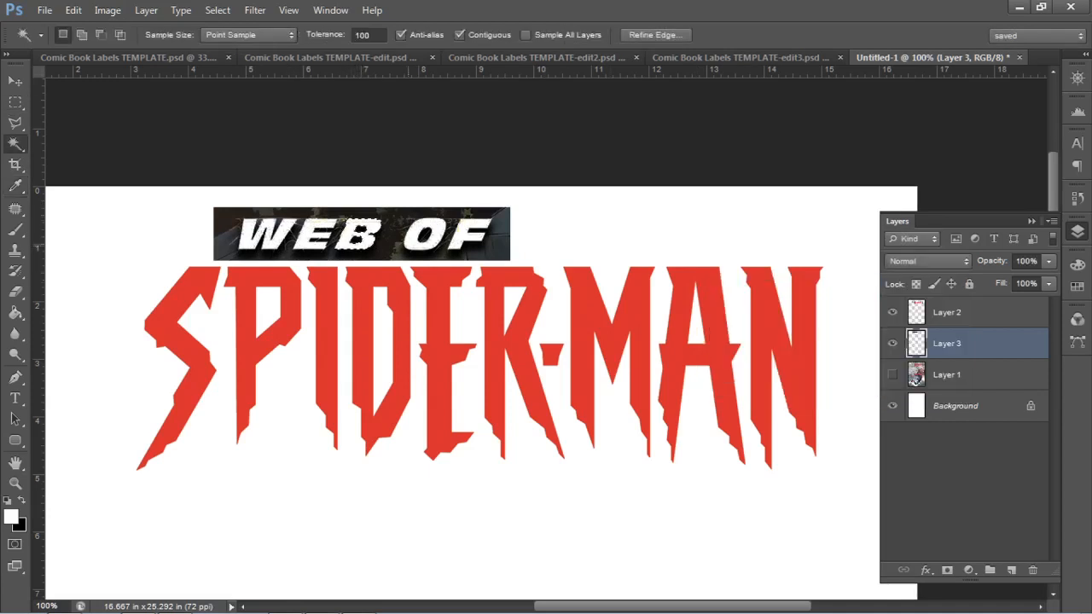
left_click(413, 239, "shift")
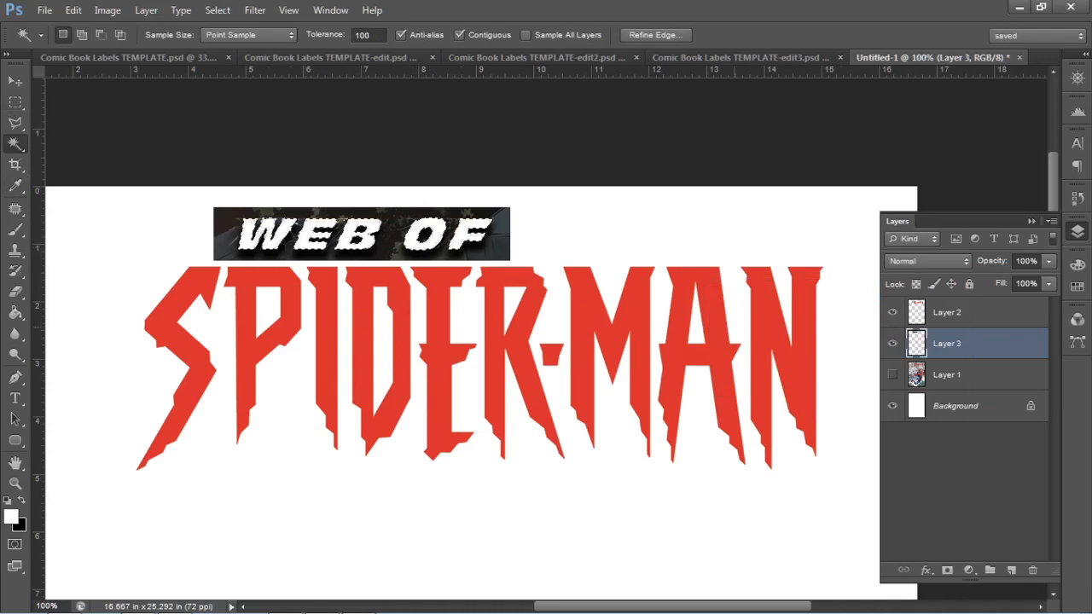
left_click(892, 343)
left_click(893, 375)
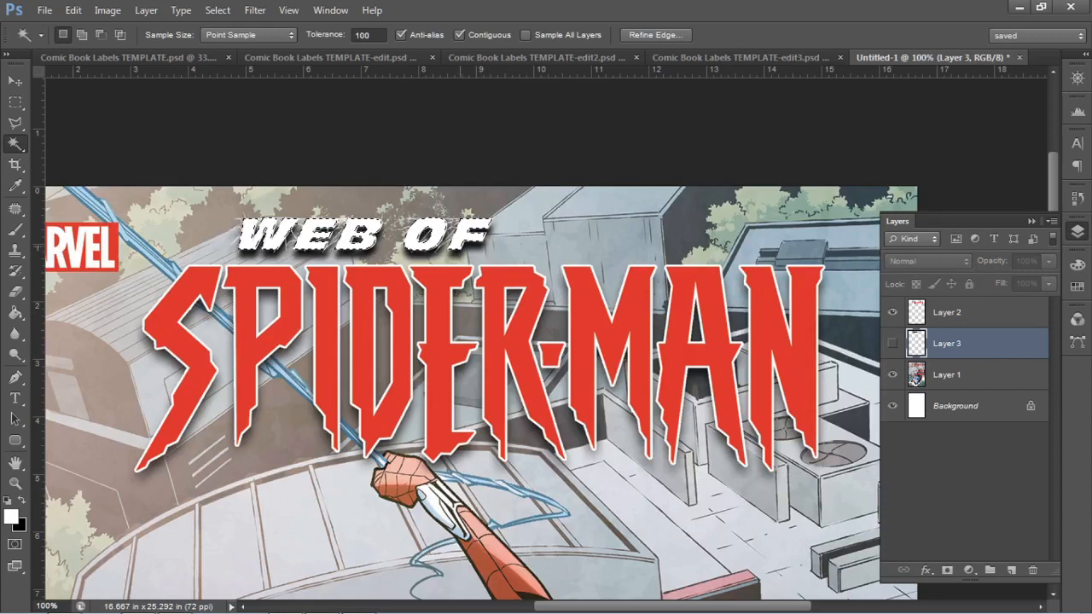
Try to copy the selected WEB OF letters from Layer 3 to a new layer, merge them with Layer 2, and hide Layer 1
key("shift")
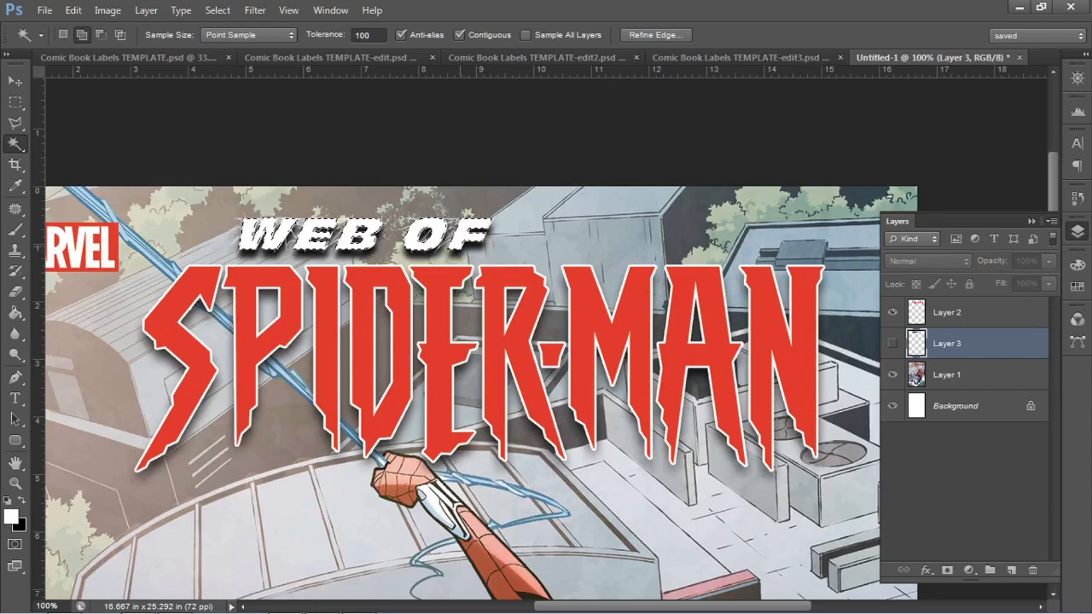
key("ctrl+j")
left_click(947, 313, "ctrl")
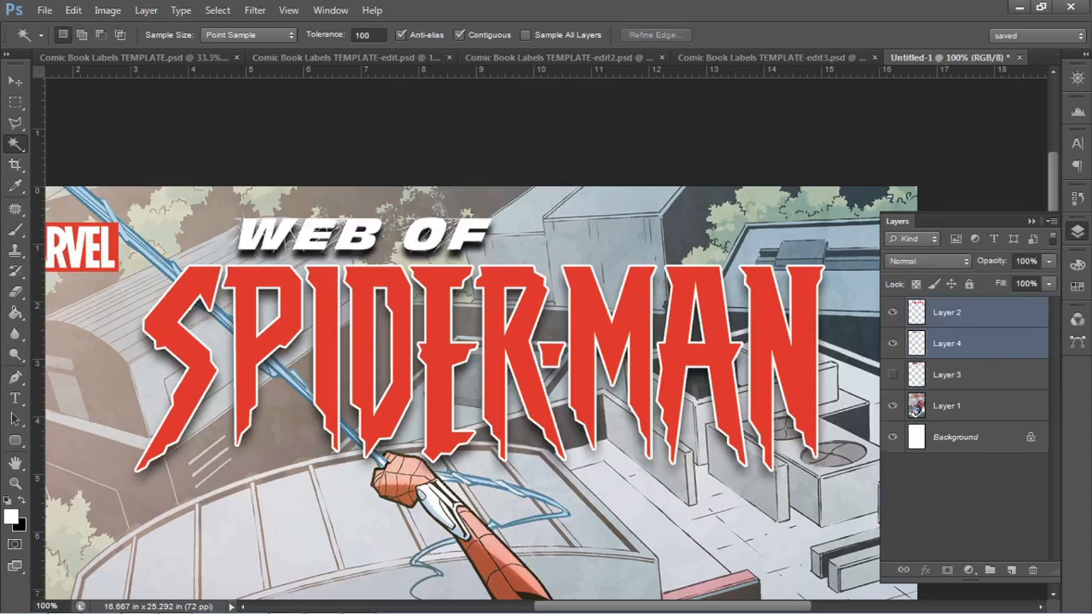
key("ctrl+e")
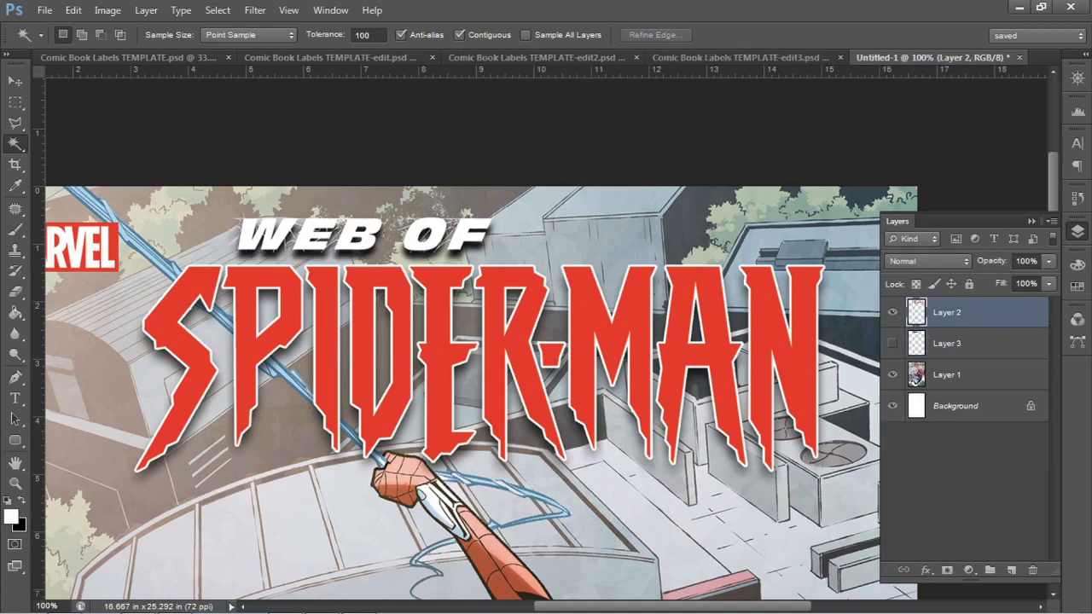
left_click(892, 374)
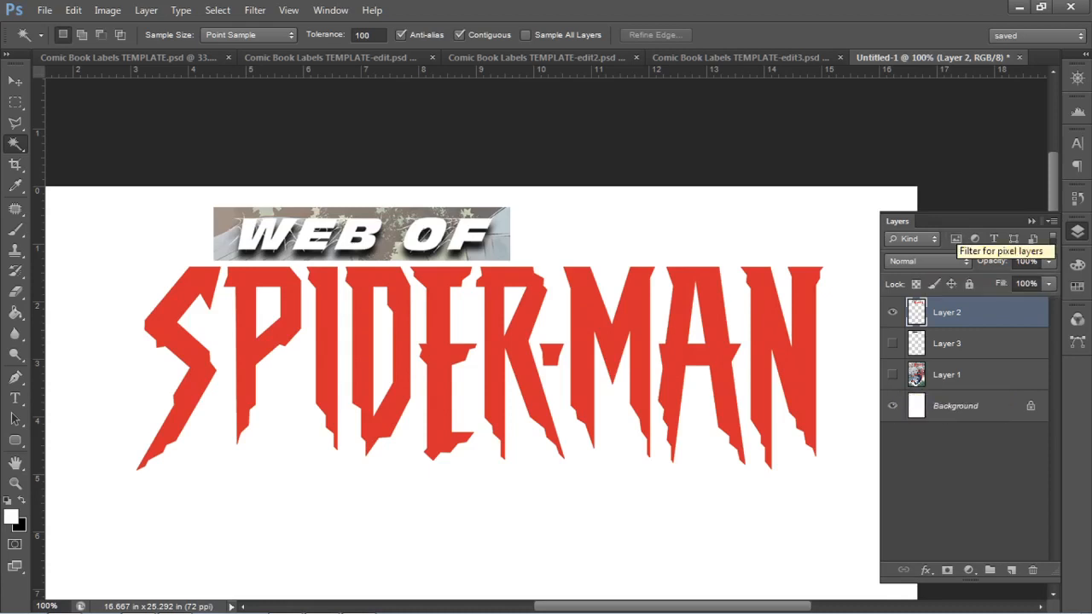
Revert the document history to the last Magic Wand selection, before the letters were copied and merged
left_click(1078, 197)
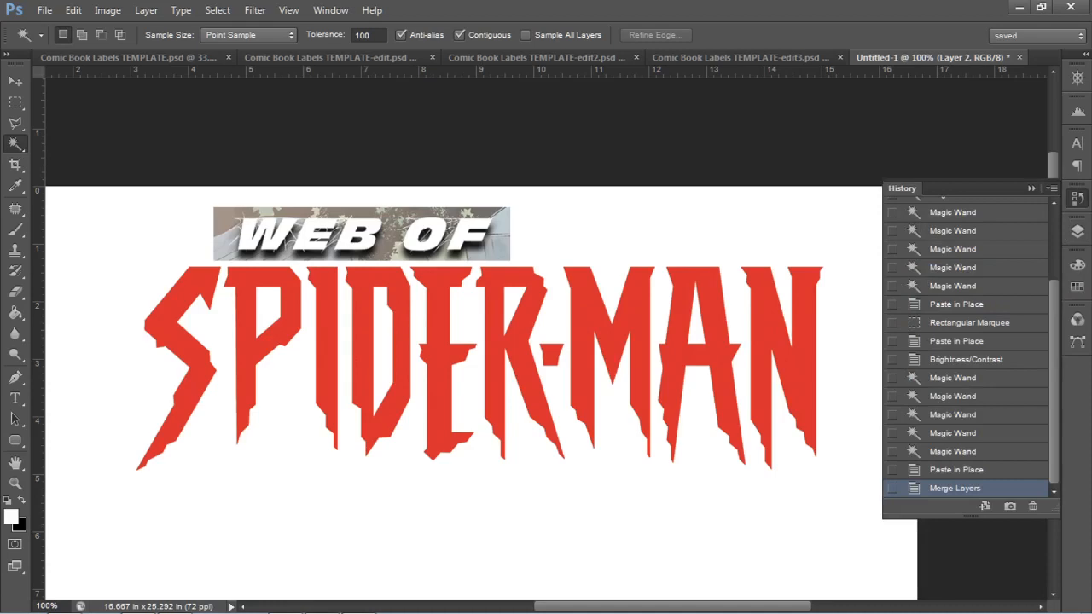
left_click(953, 452)
left_click(1078, 231)
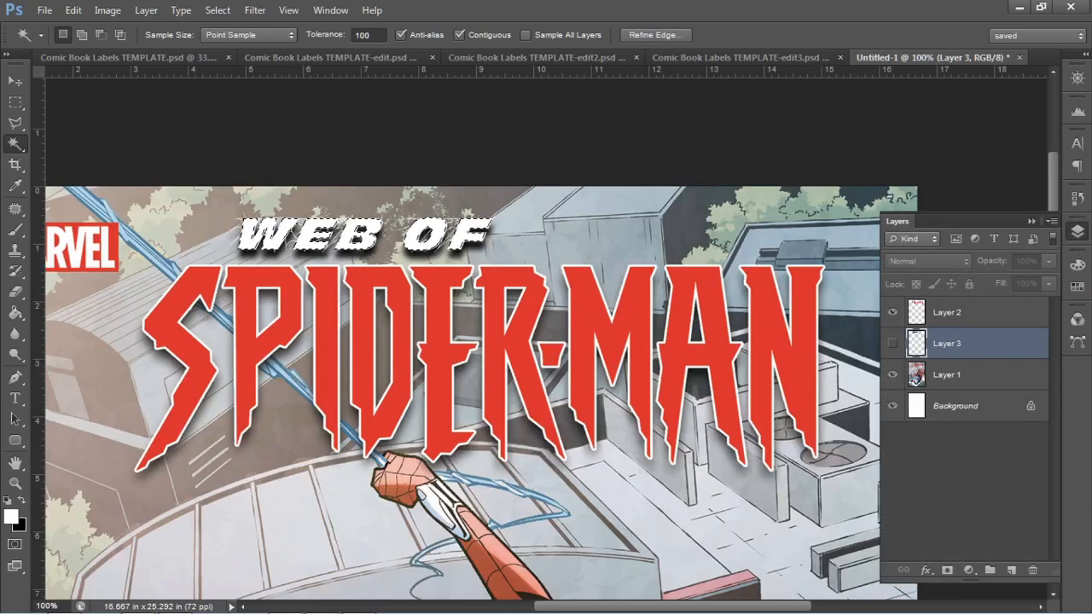
Copy the selected WEB OF letters from Layer 1 to a new layer, move it above Layer 2, and merge the two layers
left_click(947, 376)
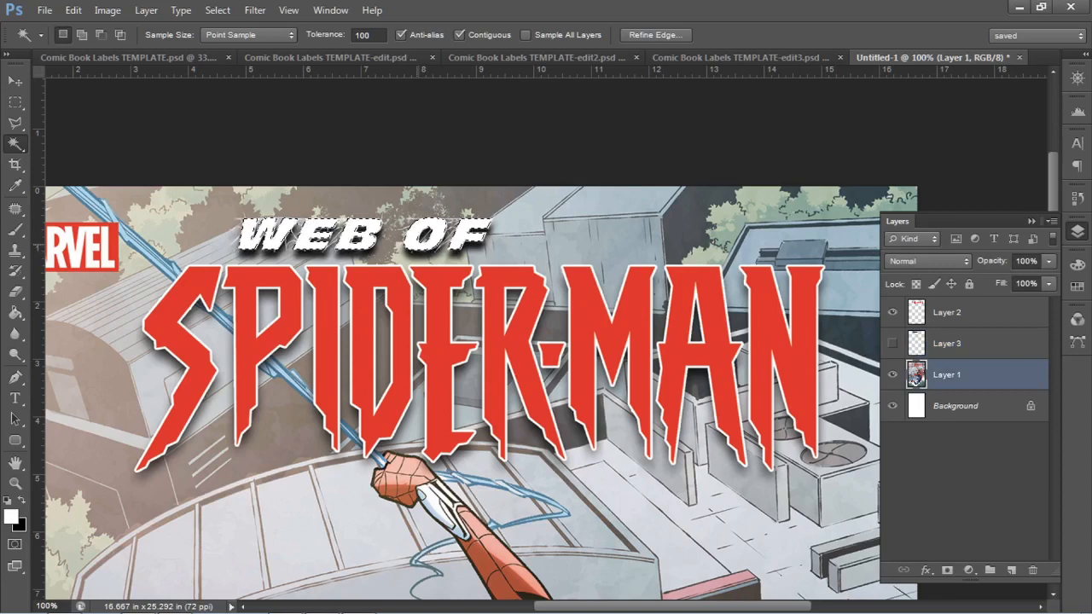
key("ctrl+j")
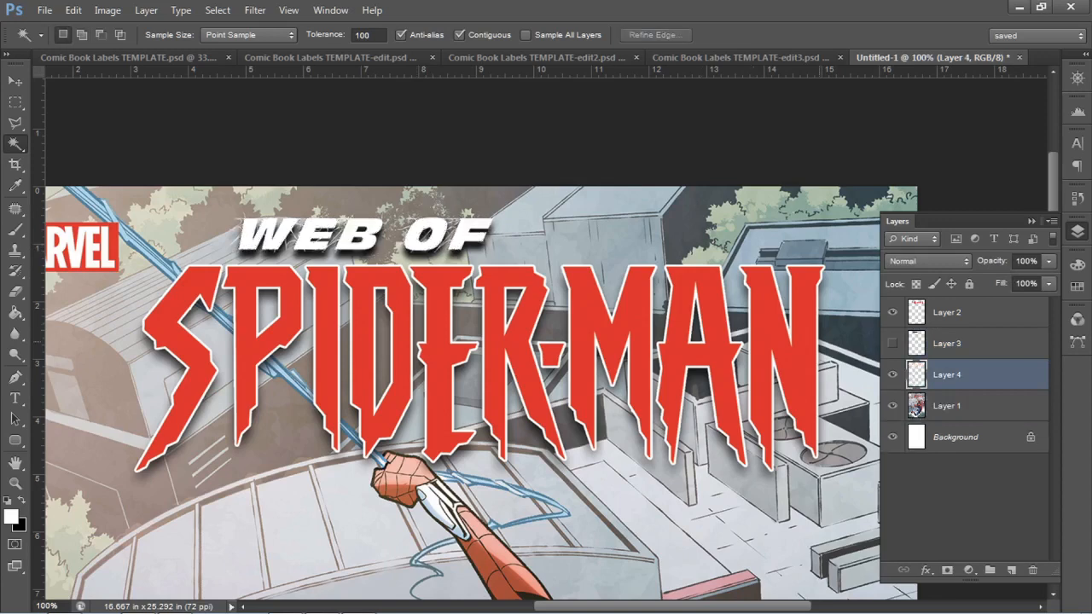
left_click_drag(947, 376, 947, 299)
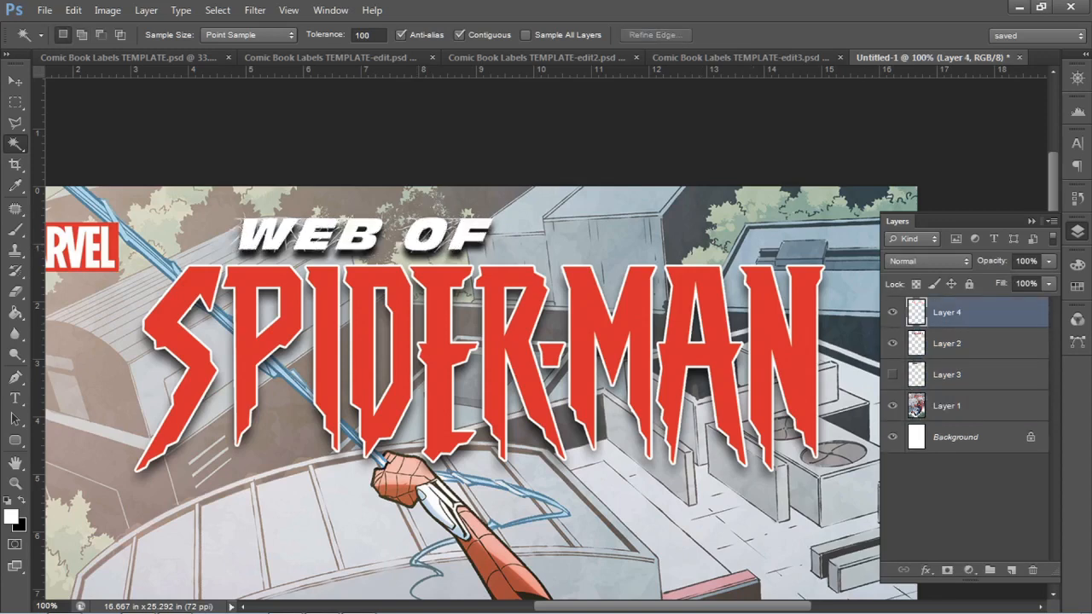
left_click(947, 344, "ctrl")
key("ctrl+e")
Hide Layer 1 and the Background, and bring the merged title lettering into group L 02 of Comic Book Labels TEMPLATE.psd
left_click(892, 375)
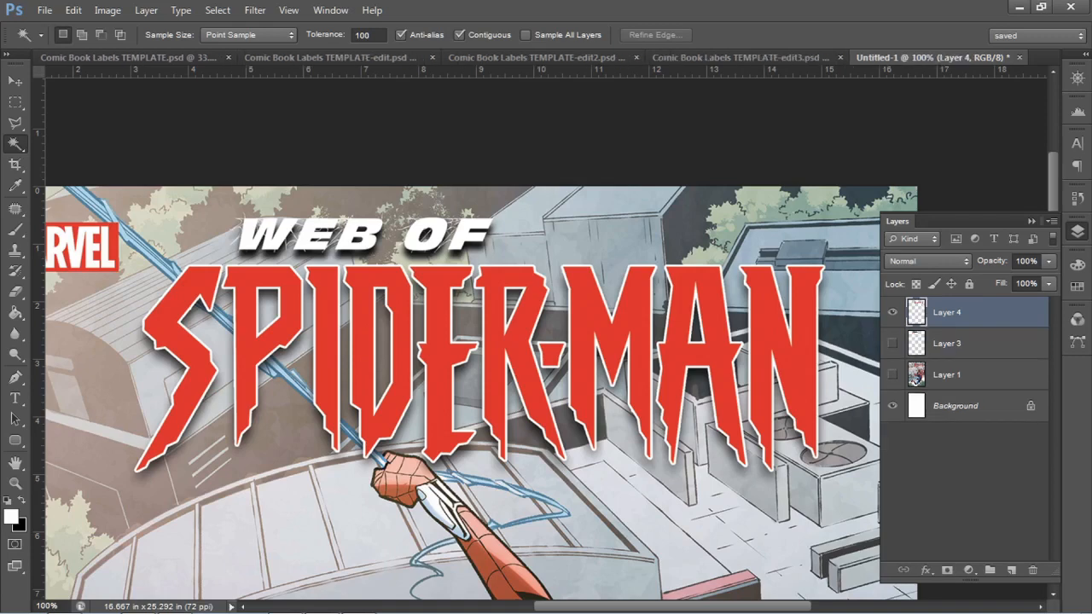
left_click(893, 406)
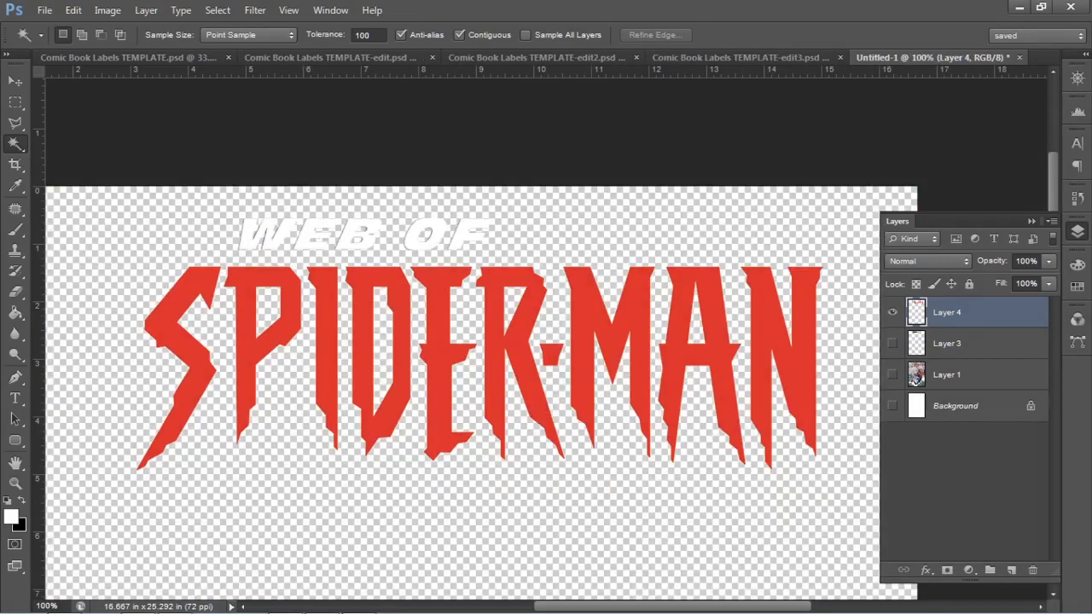
key("v")
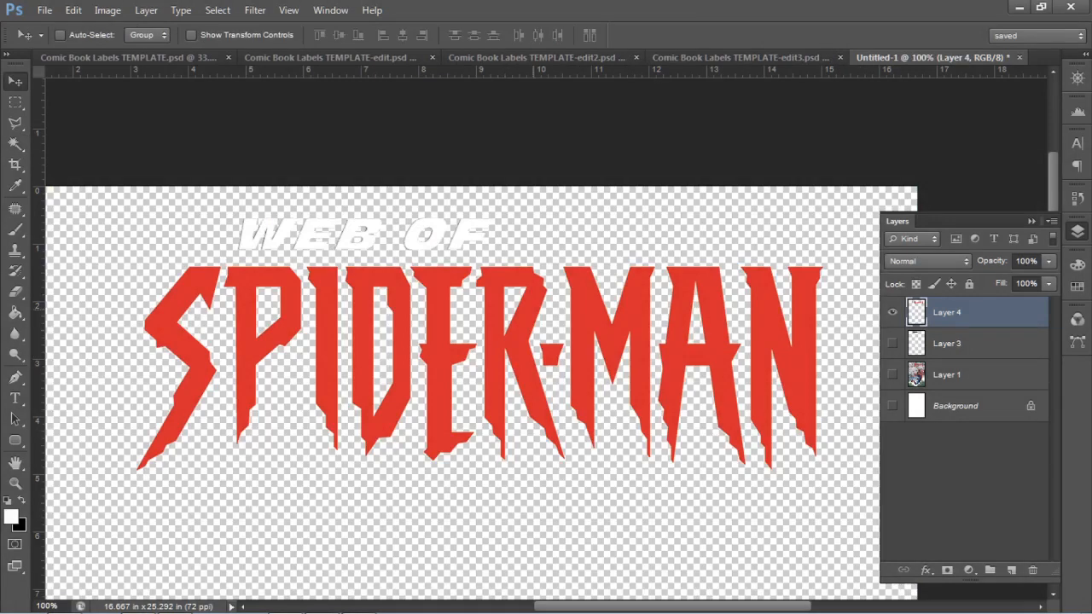
left_click_drag(426, 341, 384, 247)
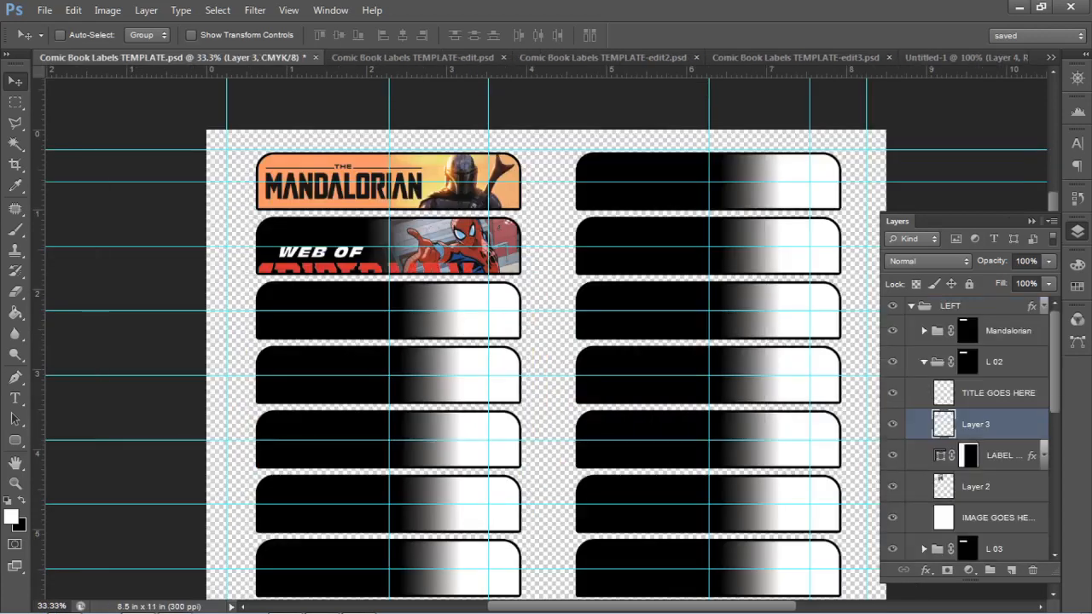
Move Layer 3 above TITLE GOES HERE, scale the title lettering proportionally to 75%, and position it over the second label
key("ctrl+bracketright")
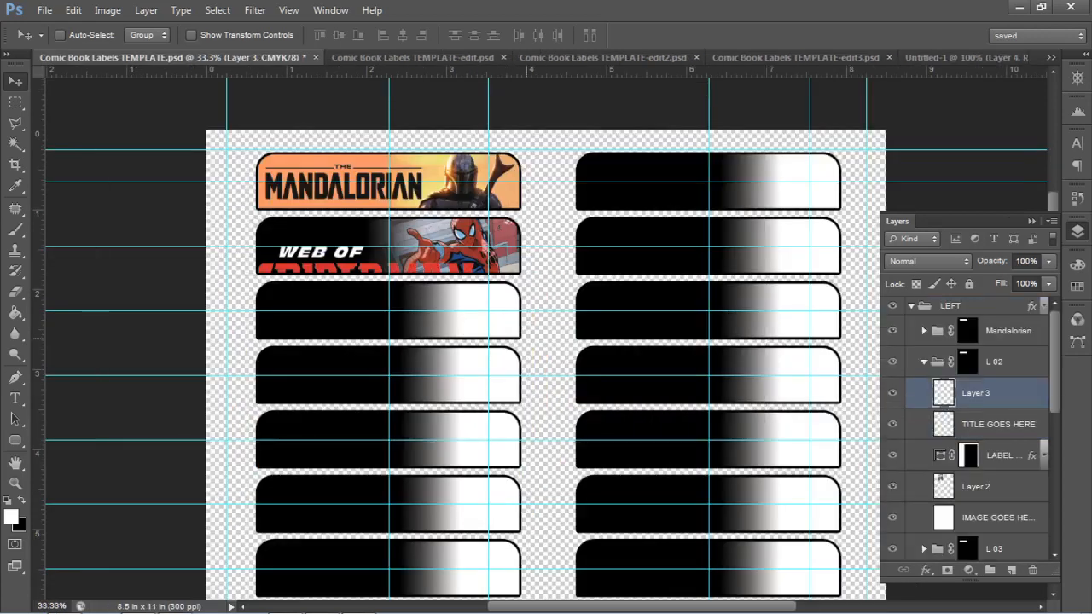
left_click_drag(432, 287, 444, 261)
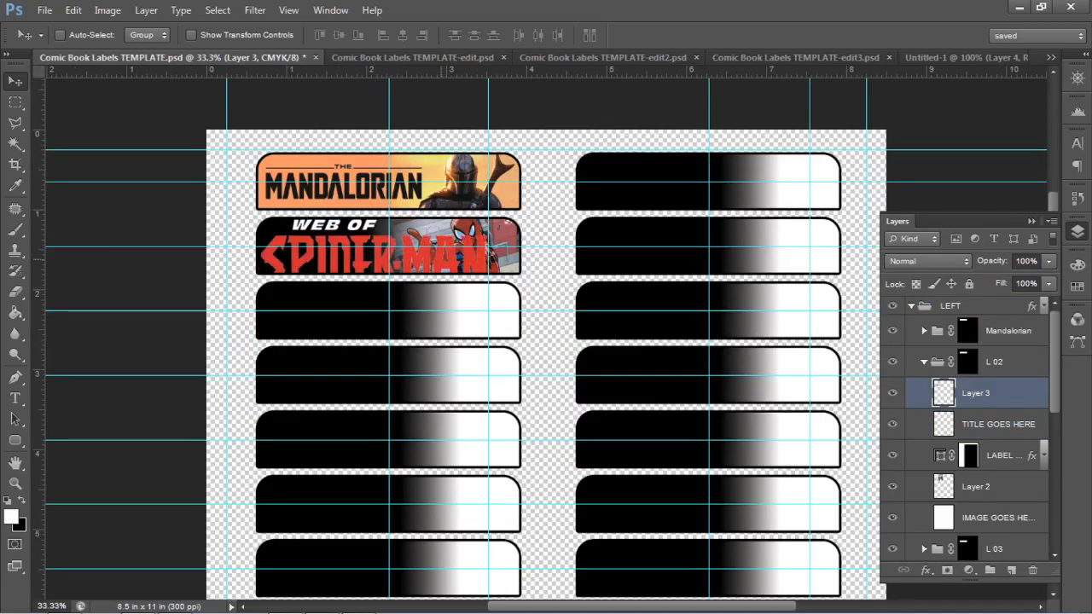
key("ctrl+t")
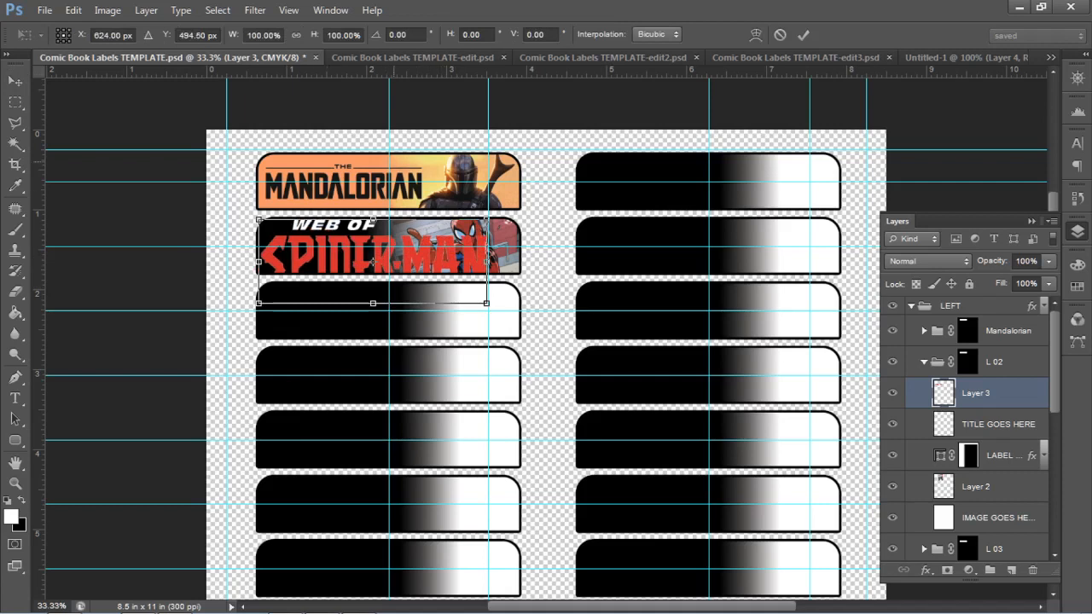
double_click(344, 35)
type("50")
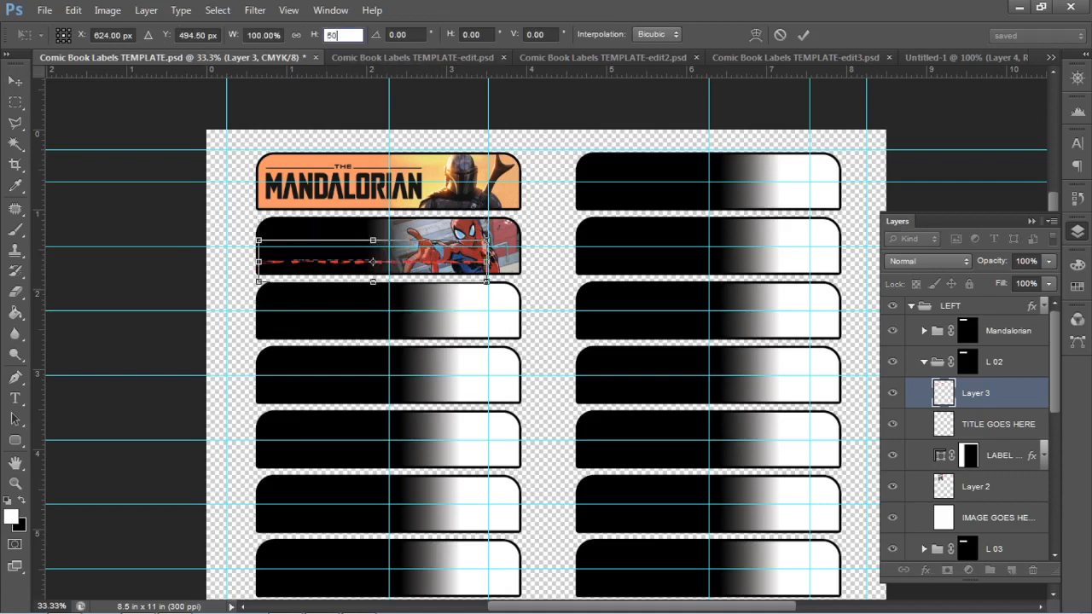
left_click(296, 35)
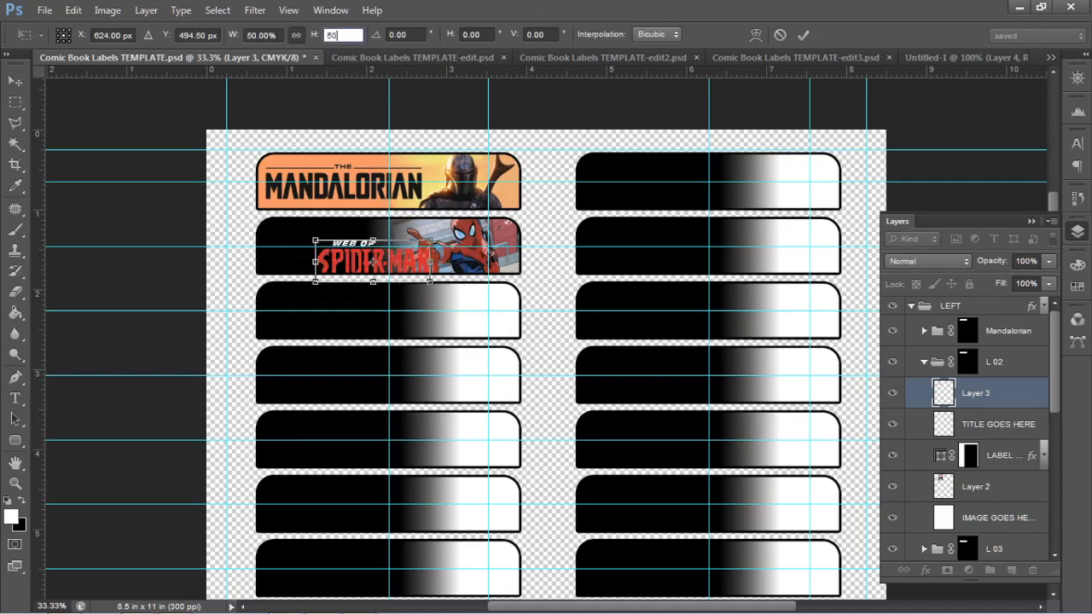
double_click(338, 35)
type("75")
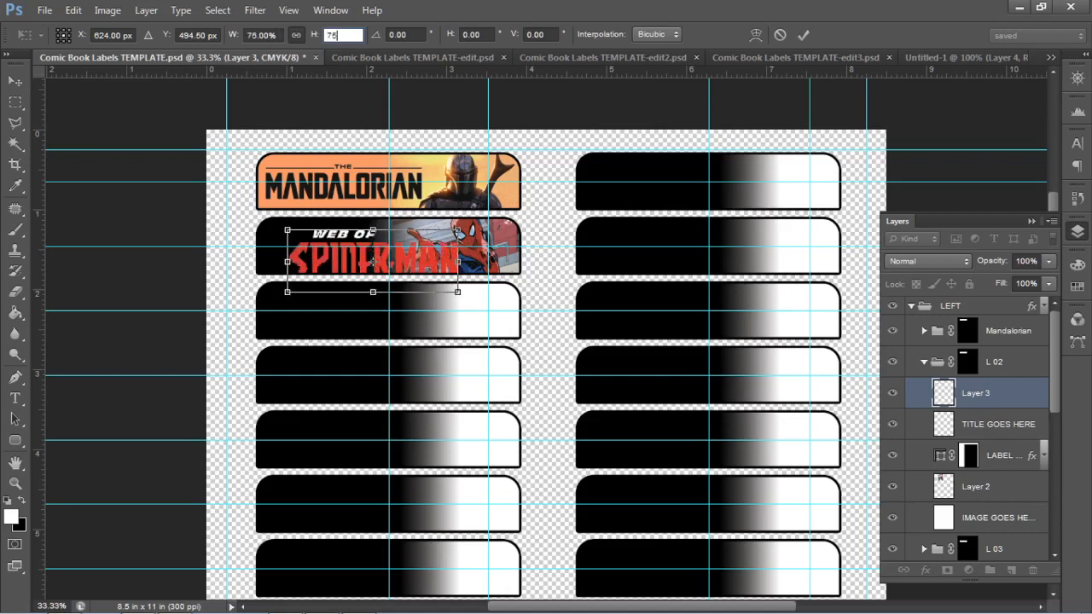
key("Return")
left_click_drag(371, 262, 355, 249)
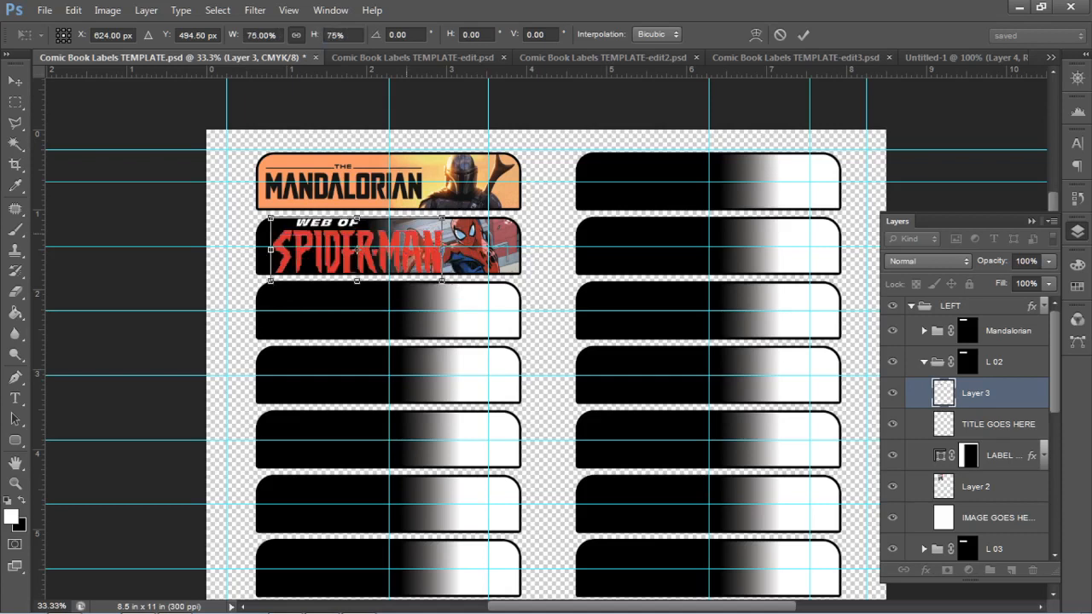
Reduce the title lettering's proportional scale to 60% and apply the transform
double_click(337, 35)
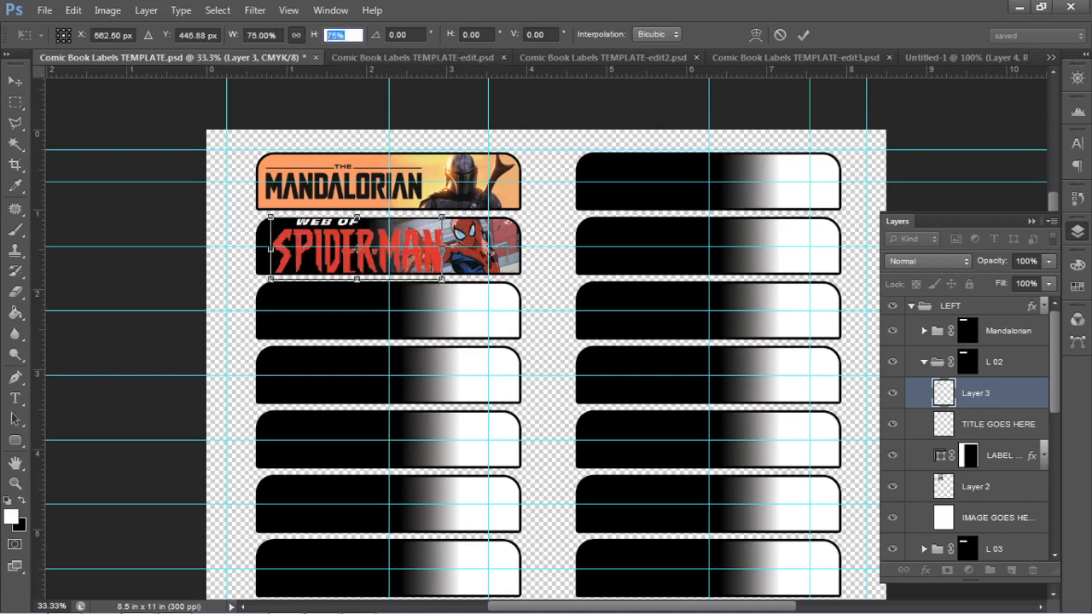
type("65")
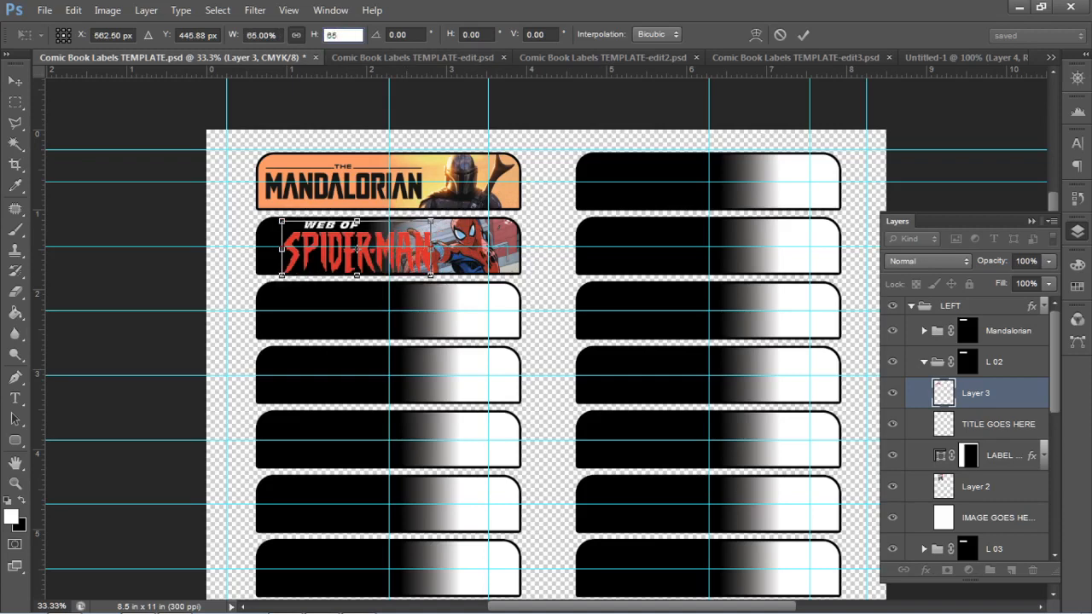
double_click(334, 35)
type("60")
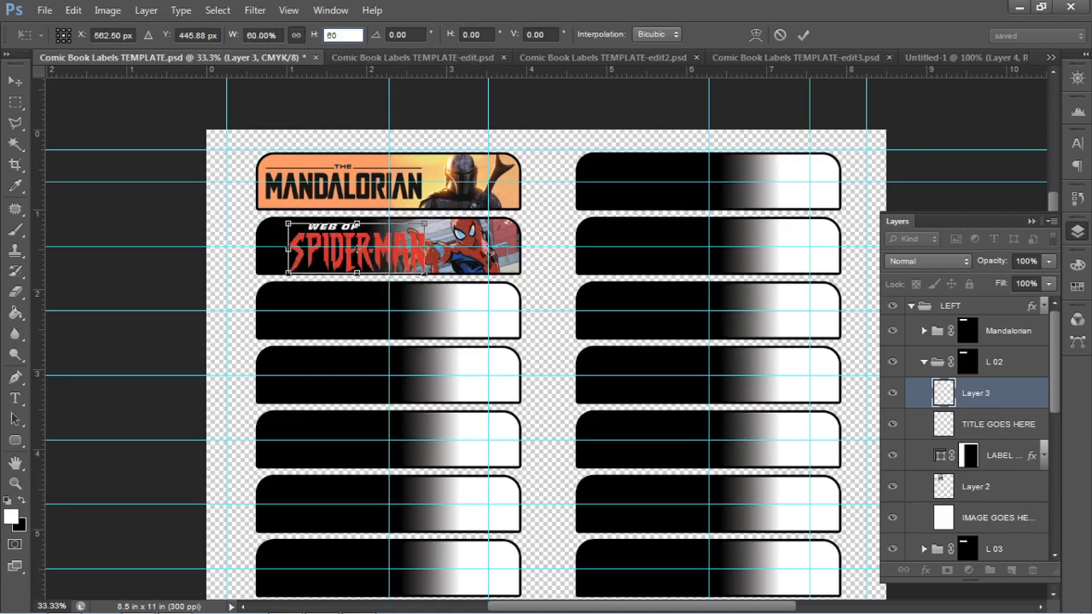
key("Return")
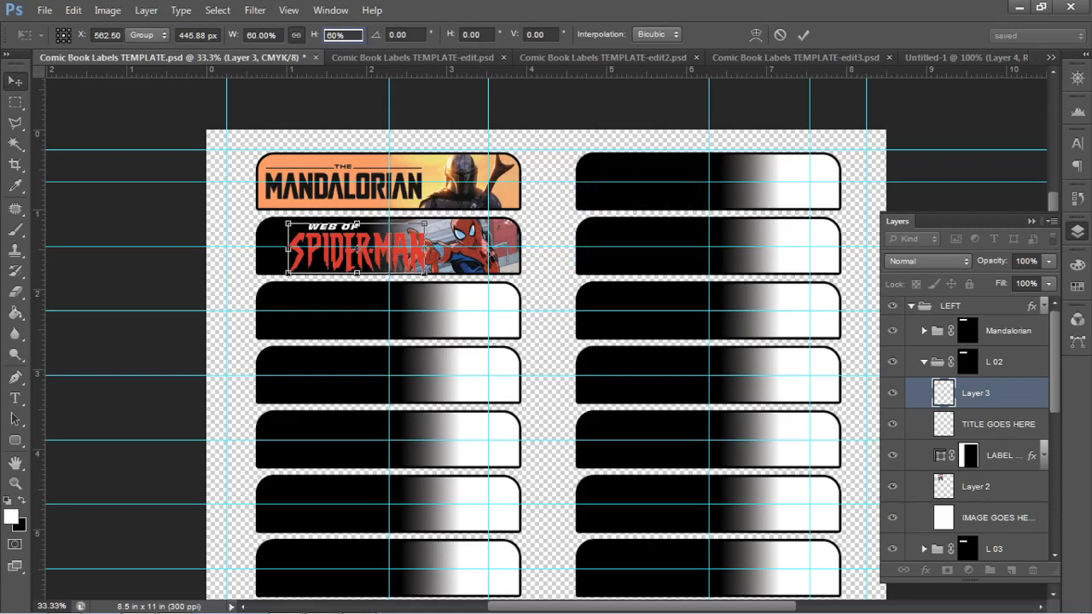
key("Return")
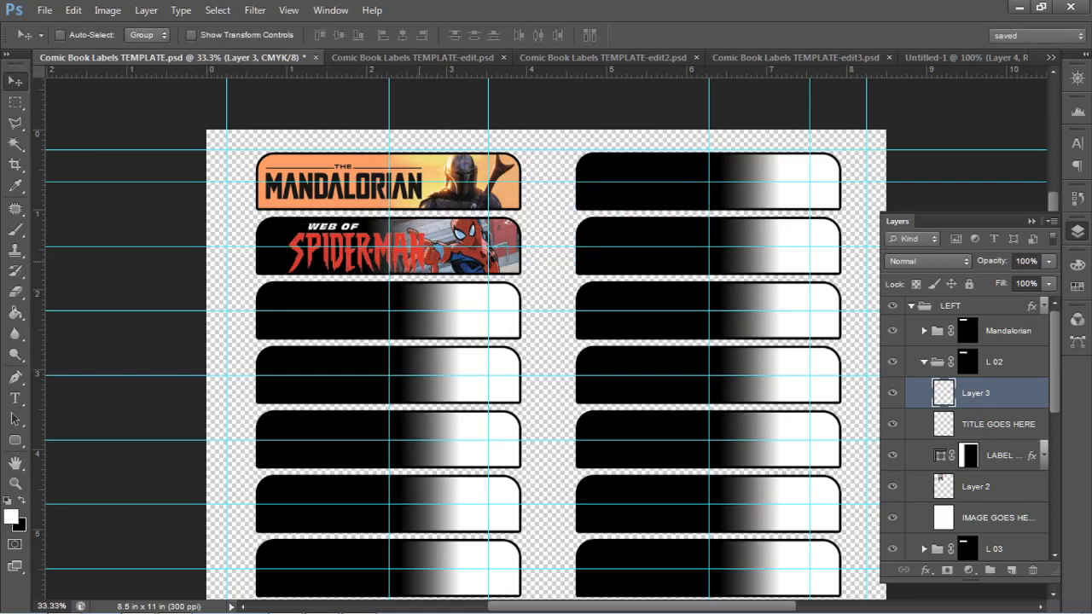
Shift the title lettering left, clear of the Spider-Man figure, and nudge it up 3 px
left_click_drag(421, 262, 400, 260)
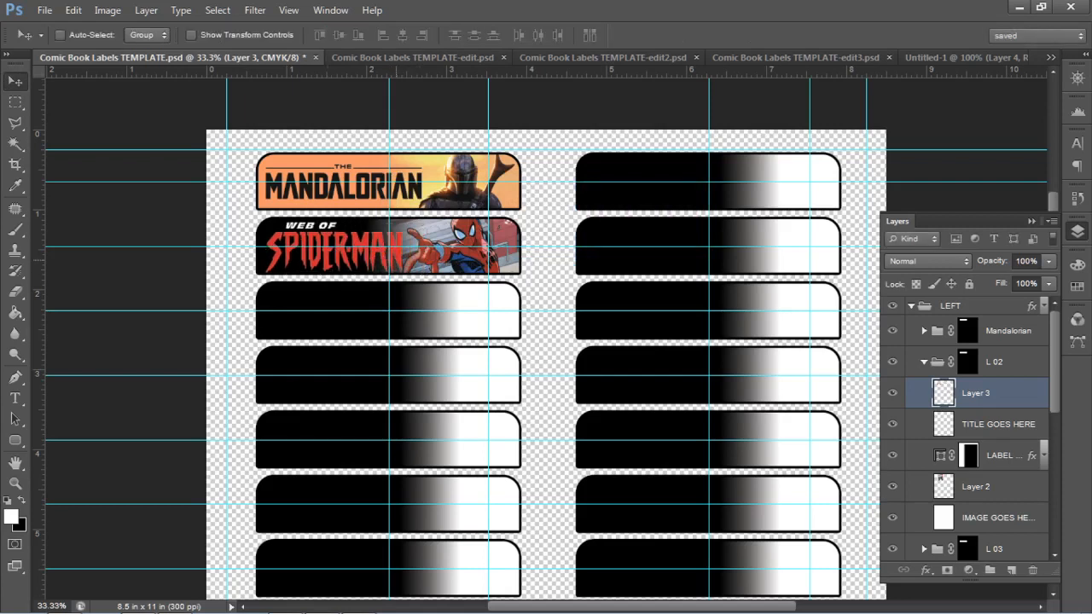
key("ctrl+t")
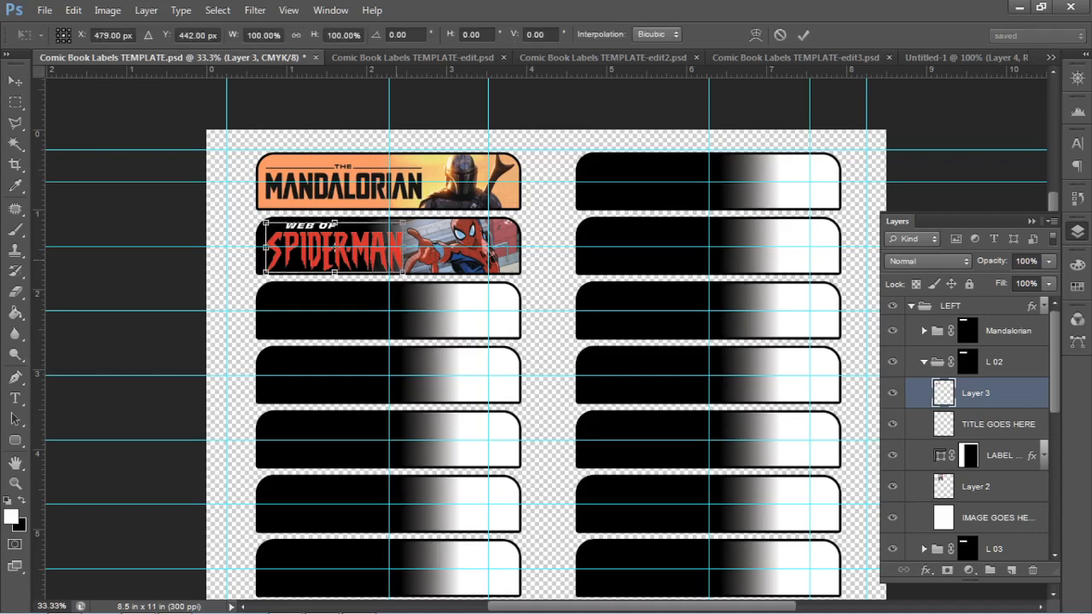
key("Up")
key("Up")
key("Up")
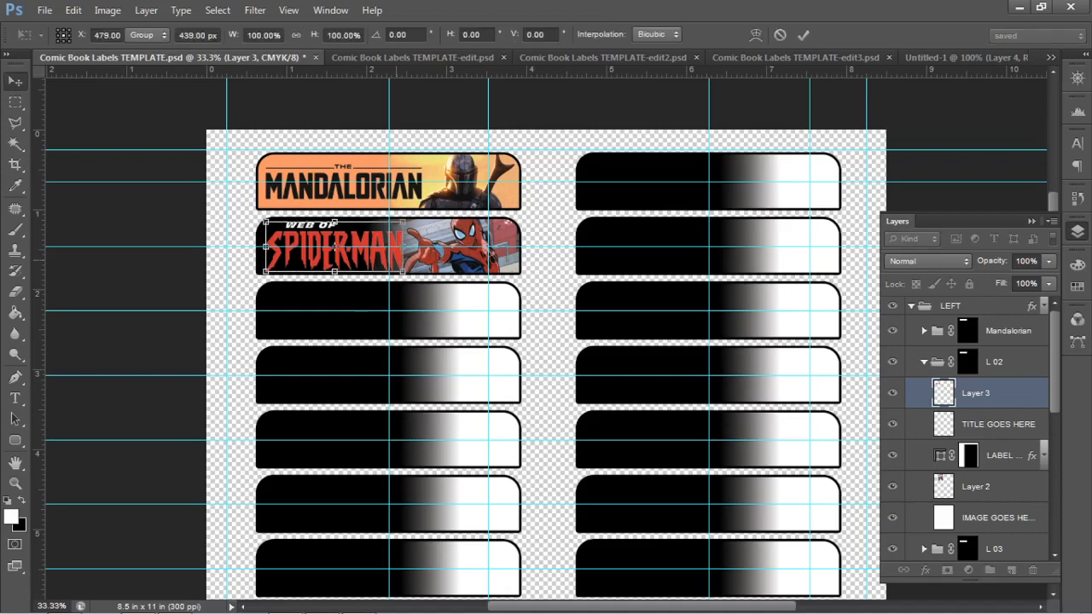
key("Return")
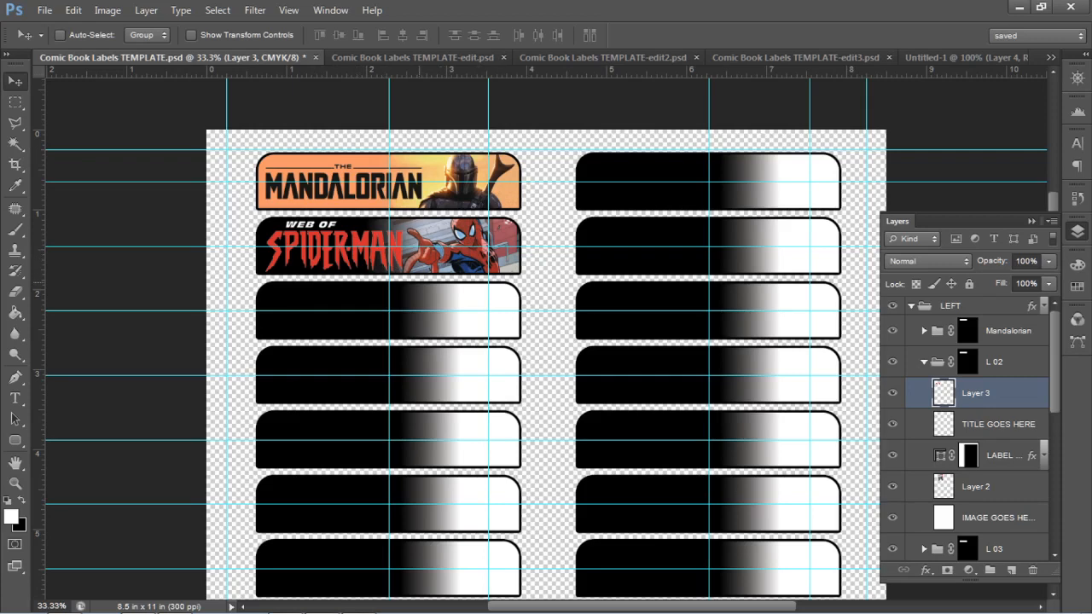
Change the L 02 label color layer's Color Overlay to blue 336699, sampled from Spider-Man's costume in the artwork
left_click(1045, 455)
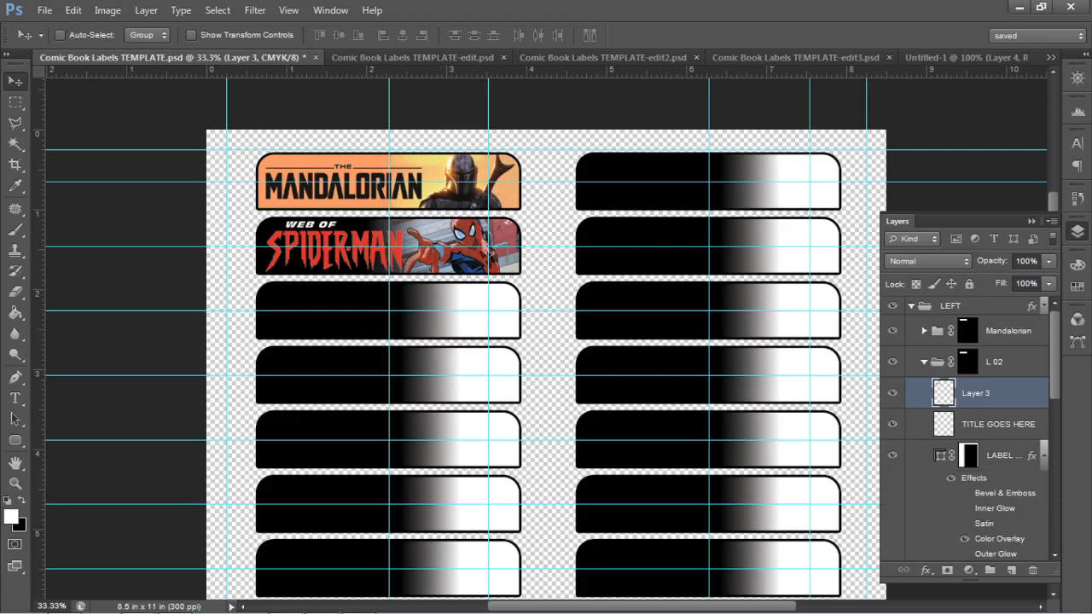
scroll(1007, 427, "down", 1)
left_click(1005, 419)
double_click(999, 503)
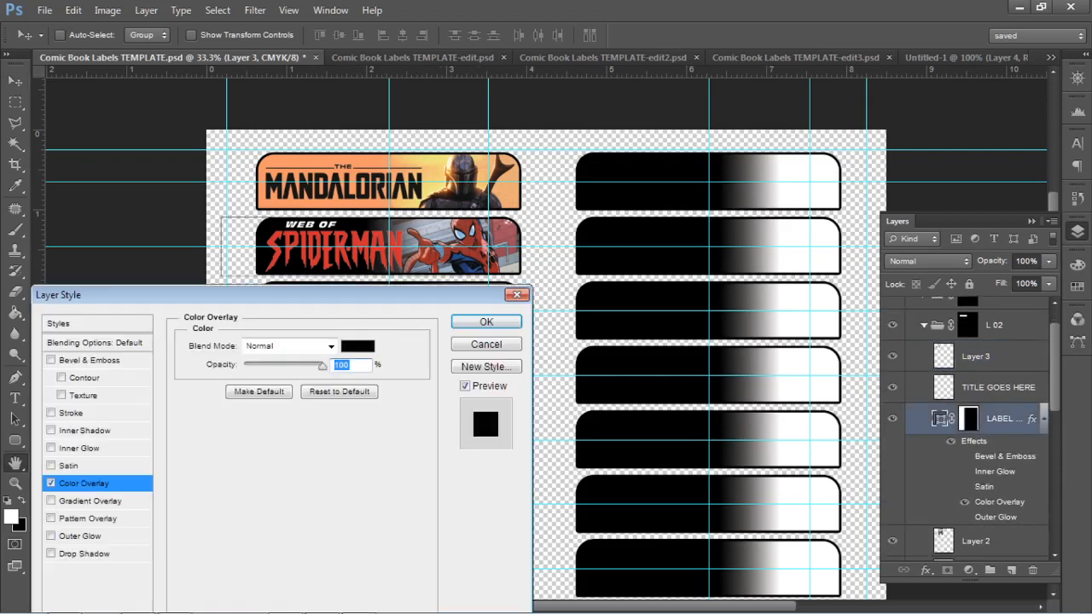
left_click(357, 346)
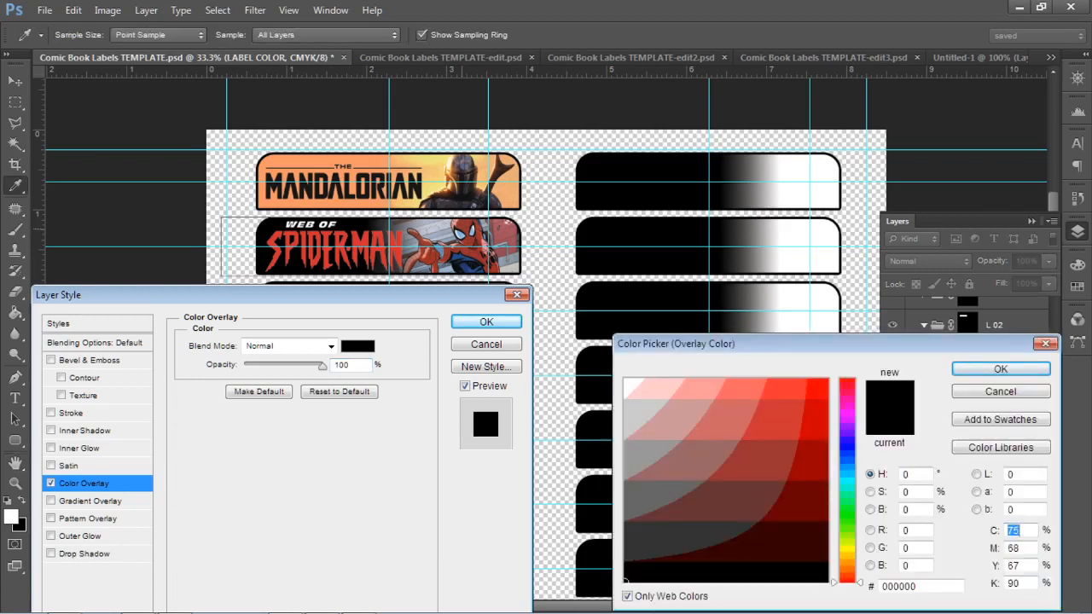
left_click(768, 466)
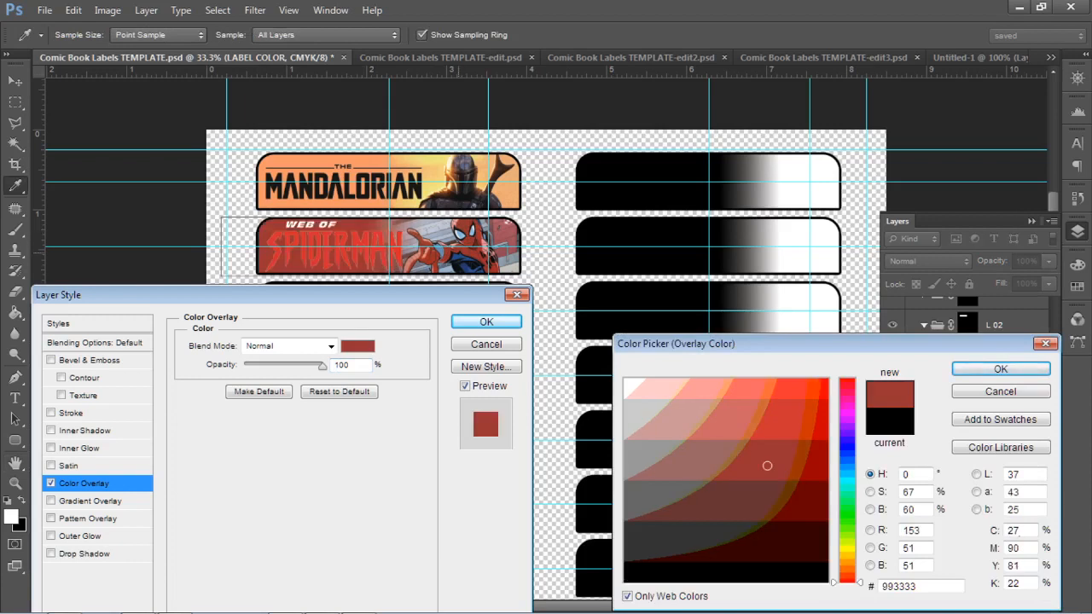
left_click(456, 258)
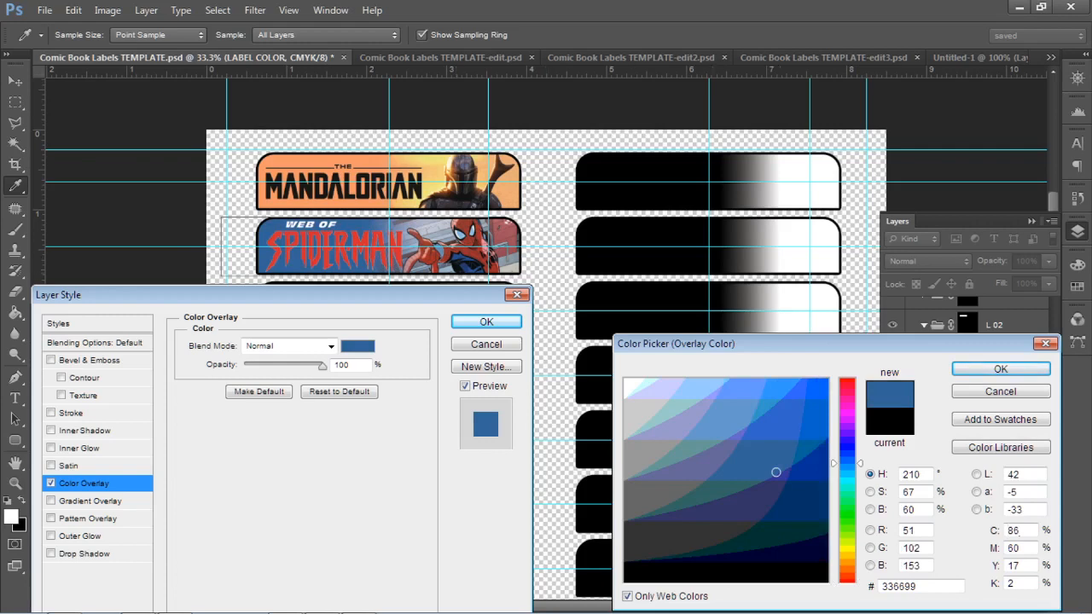
key("Return")
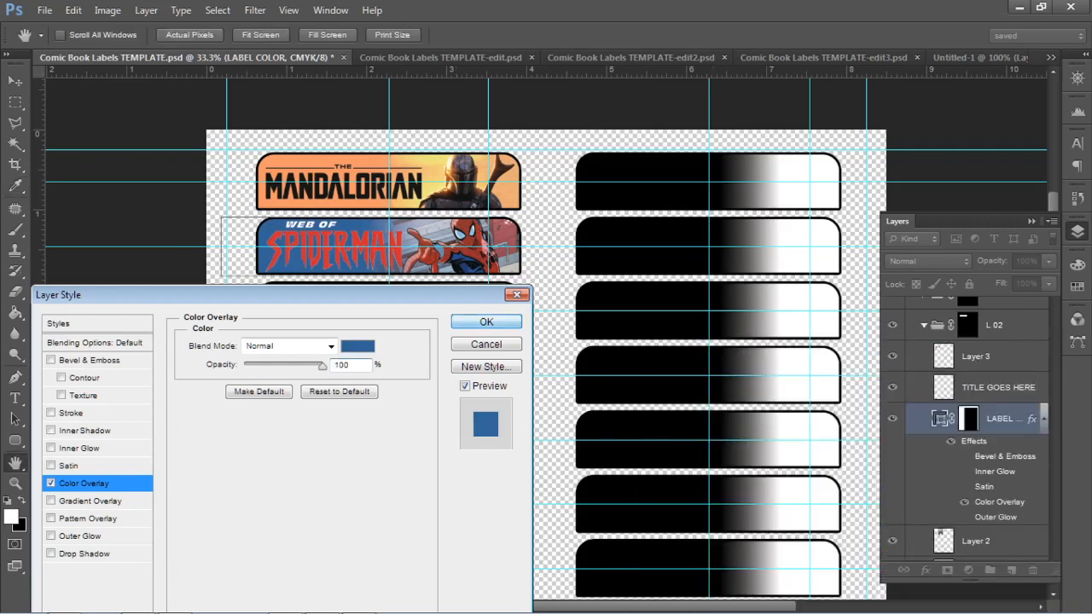
key("Return")
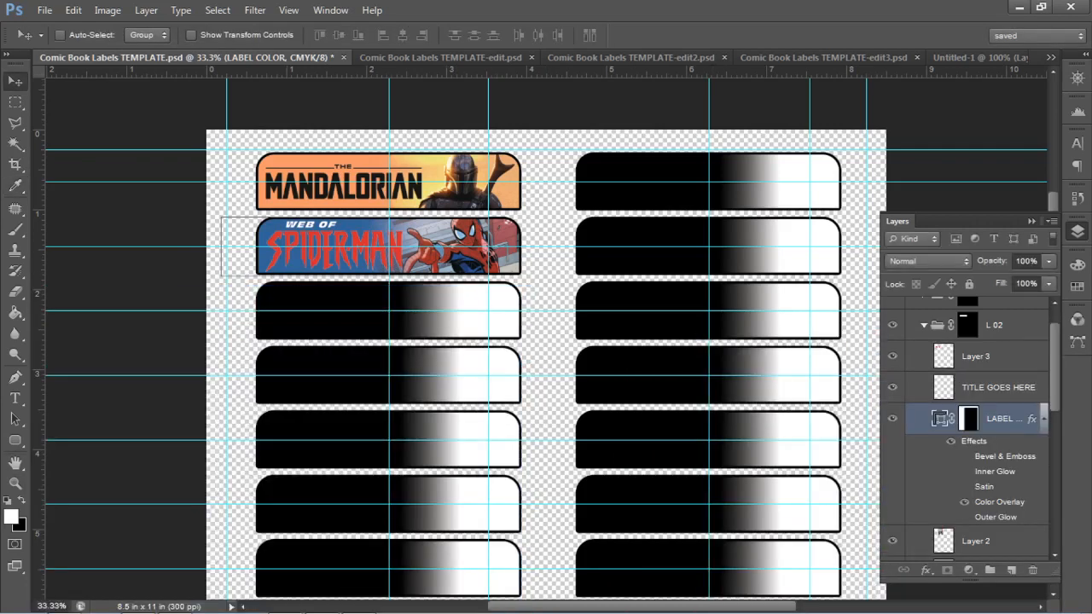
right_click(1004, 419)
left_click(913, 71)
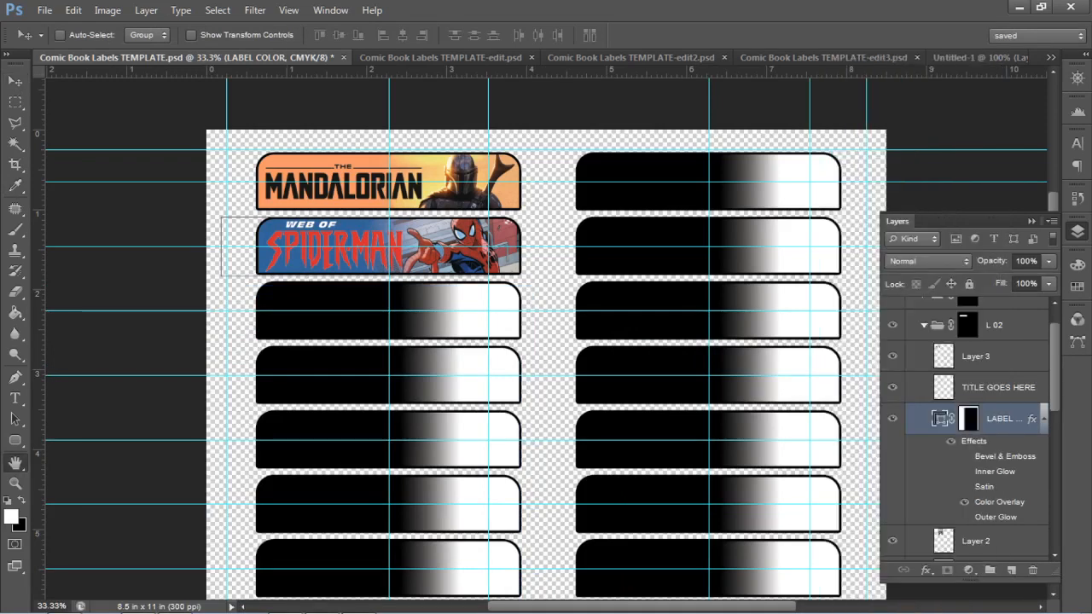
left_click(51, 553)
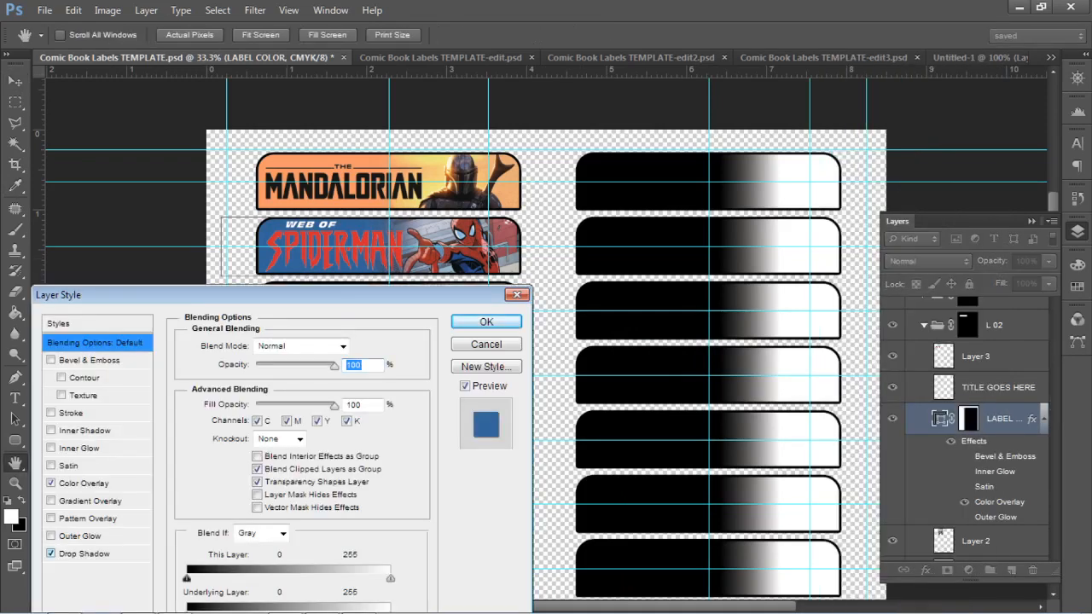
left_click(84, 554)
left_click_drag(304, 366, 325, 366)
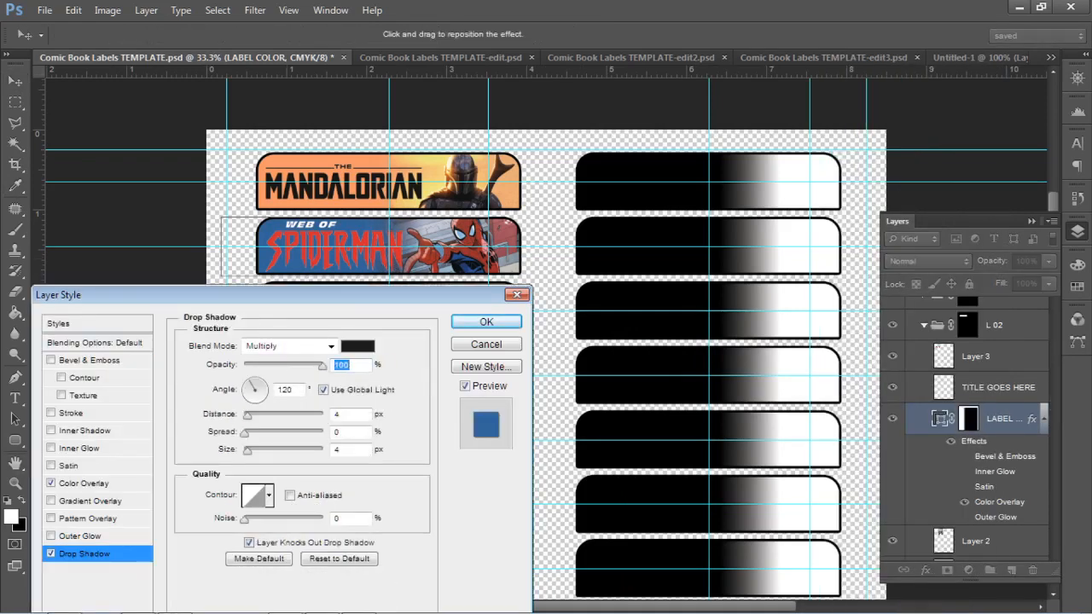
key("Tab")
key("Tab")
type("8")
key("Return")
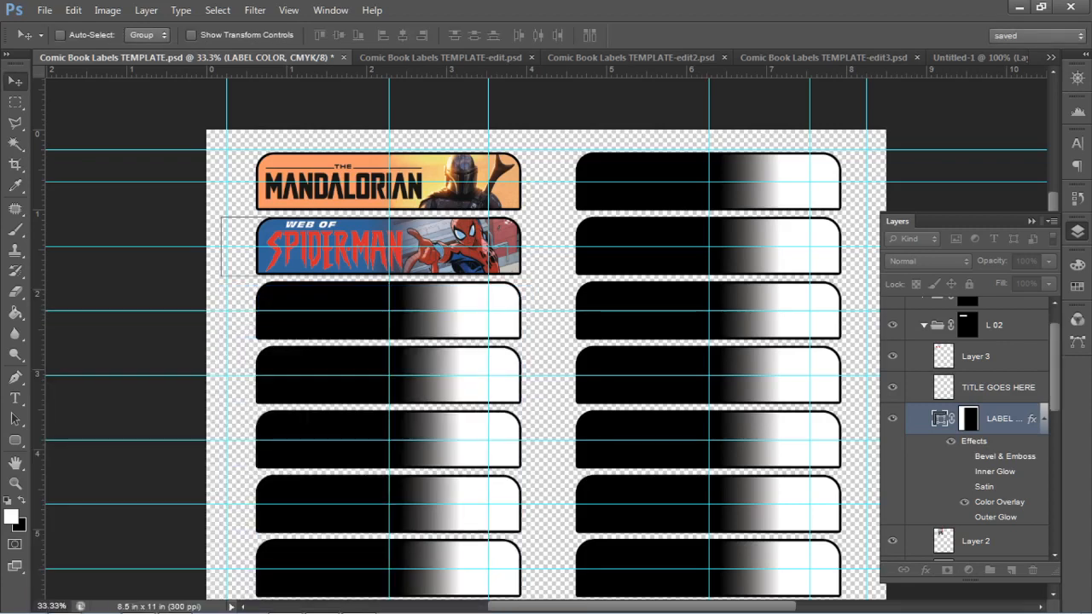
Add a Drop Shadow to the title lettering on Layer 3 with a distance of 8 px and maximum opacity
left_click(976, 357)
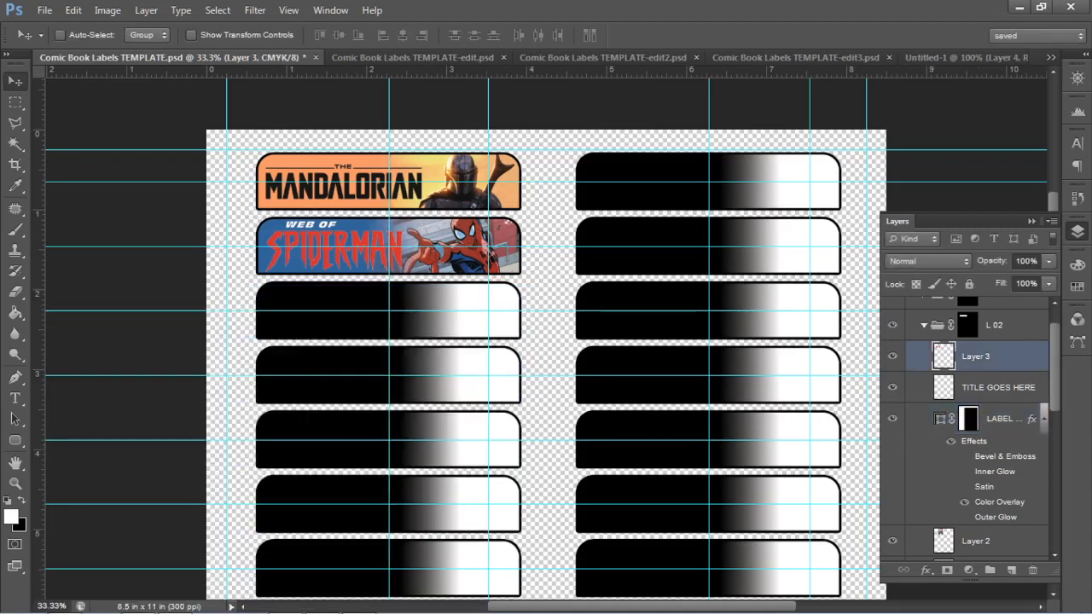
right_click(1003, 357)
left_click(914, 72)
left_click(84, 555)
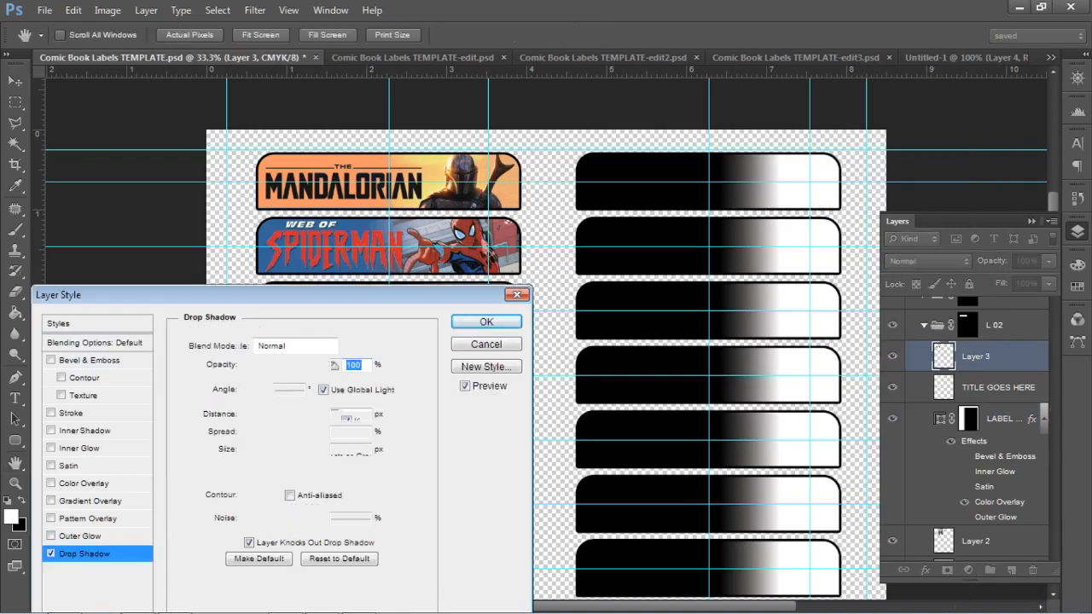
double_click(340, 415)
type("9")
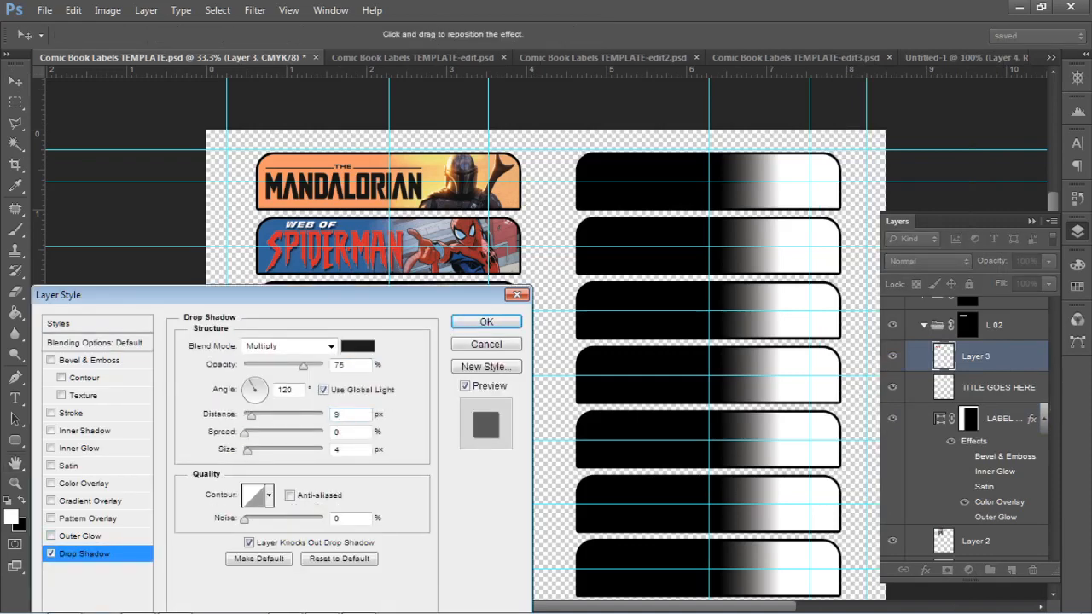
double_click(338, 415)
type("8")
left_click_drag(304, 366, 323, 367)
Try a 1 px black outside stroke on the title lettering, turn the stroke off, and apply the layer style
left_click(51, 413)
left_click(72, 413)
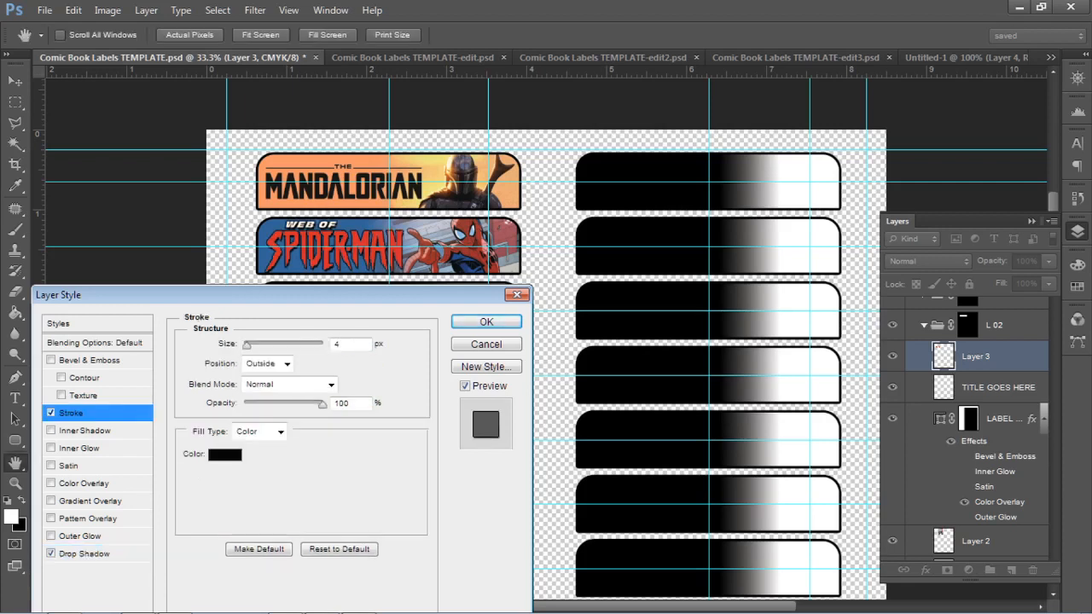
double_click(338, 345)
type("1")
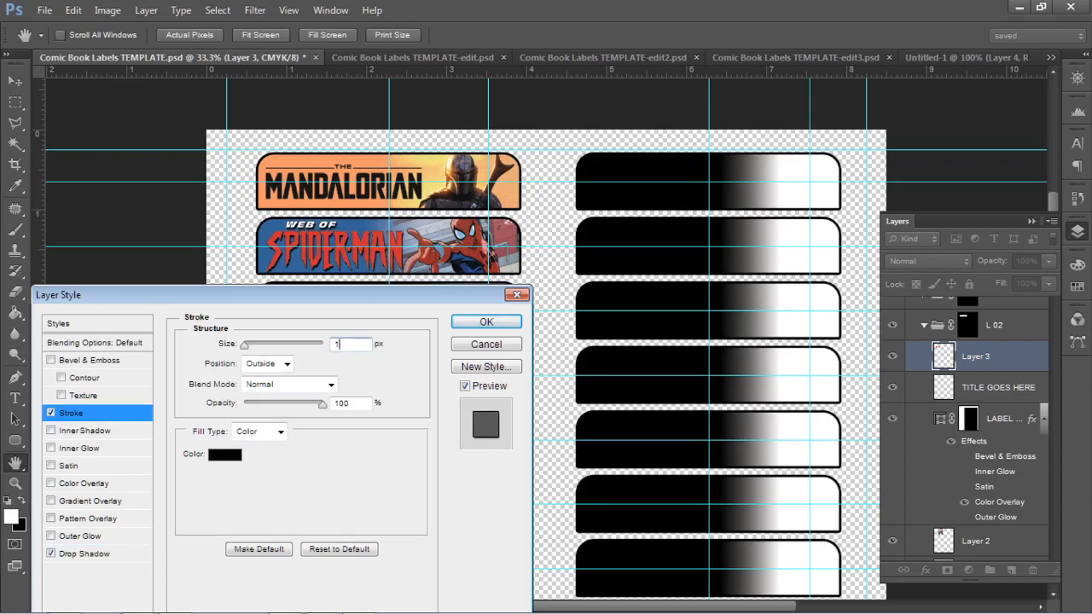
left_click(51, 413)
left_click(51, 413)
left_click(51, 413)
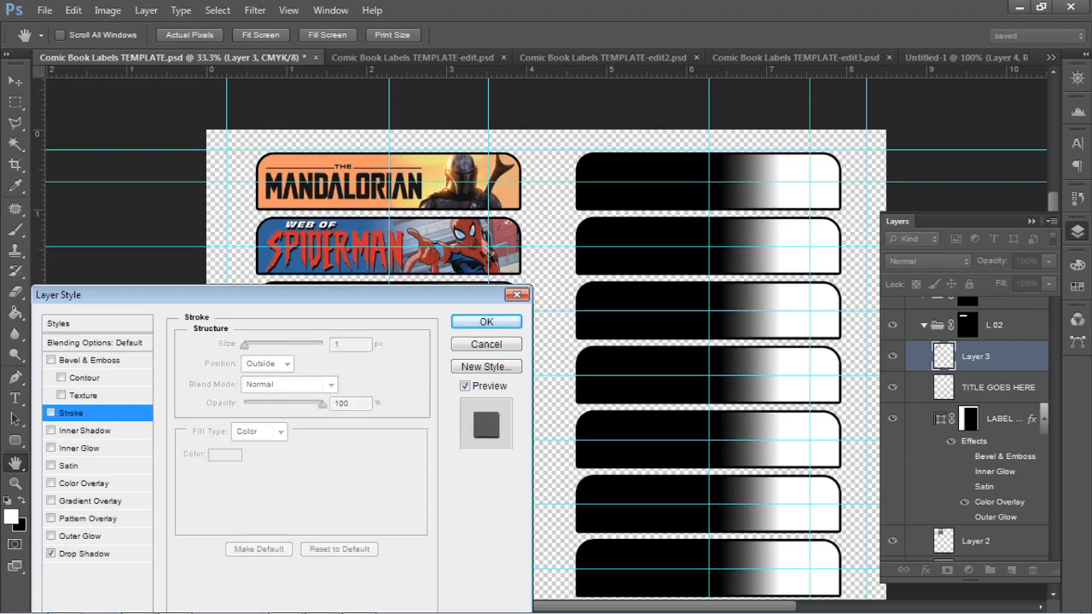
left_click(51, 413)
left_click(52, 413)
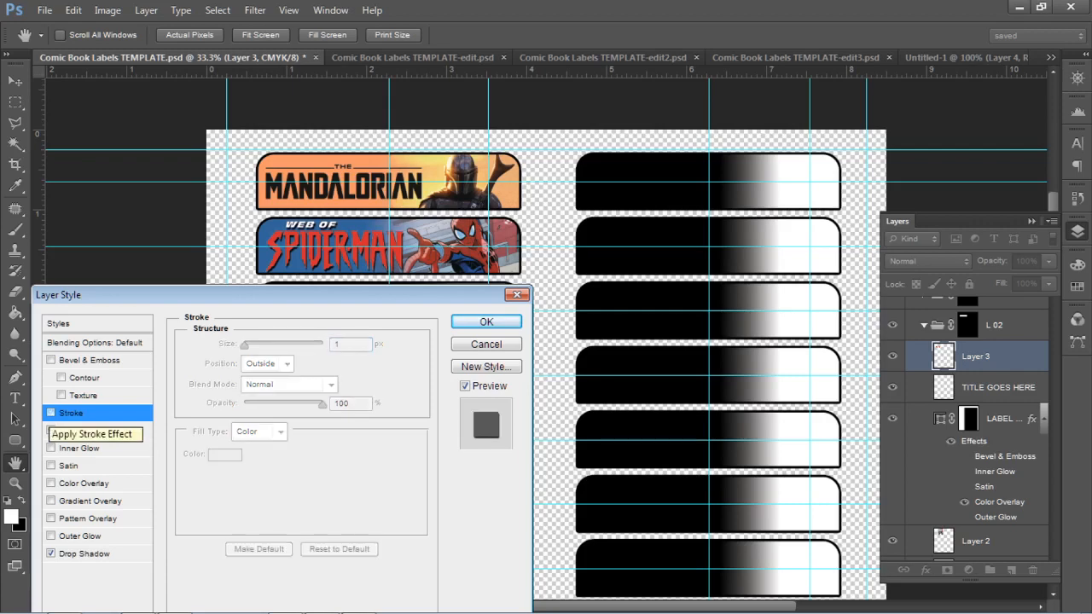
key("Return")
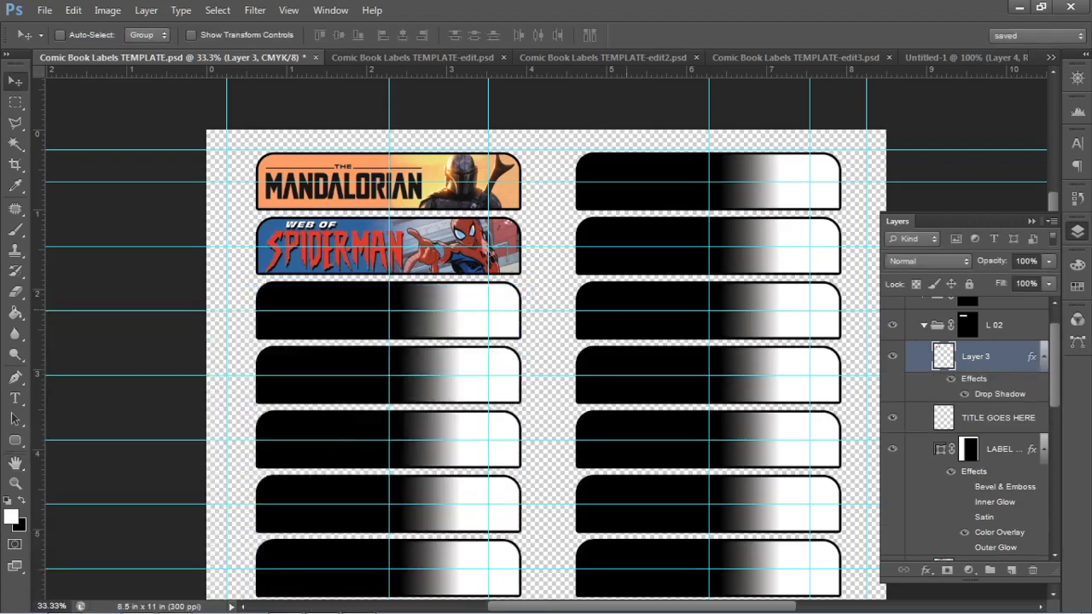
scroll(546, 341, "down", 5)
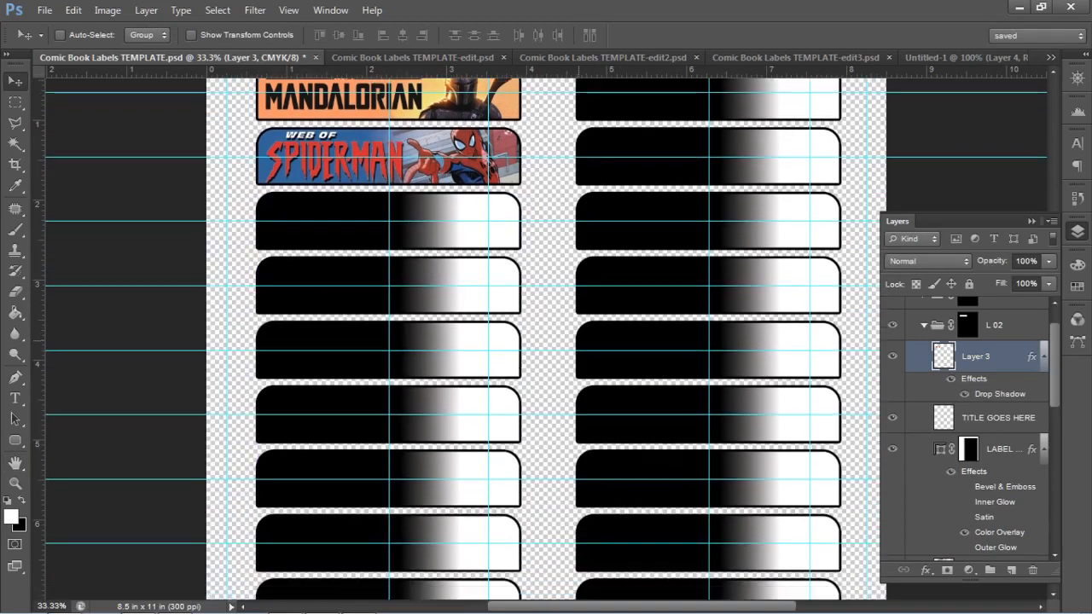
scroll(546, 341, "up", 3)
scroll(546, 342, "down", 8)
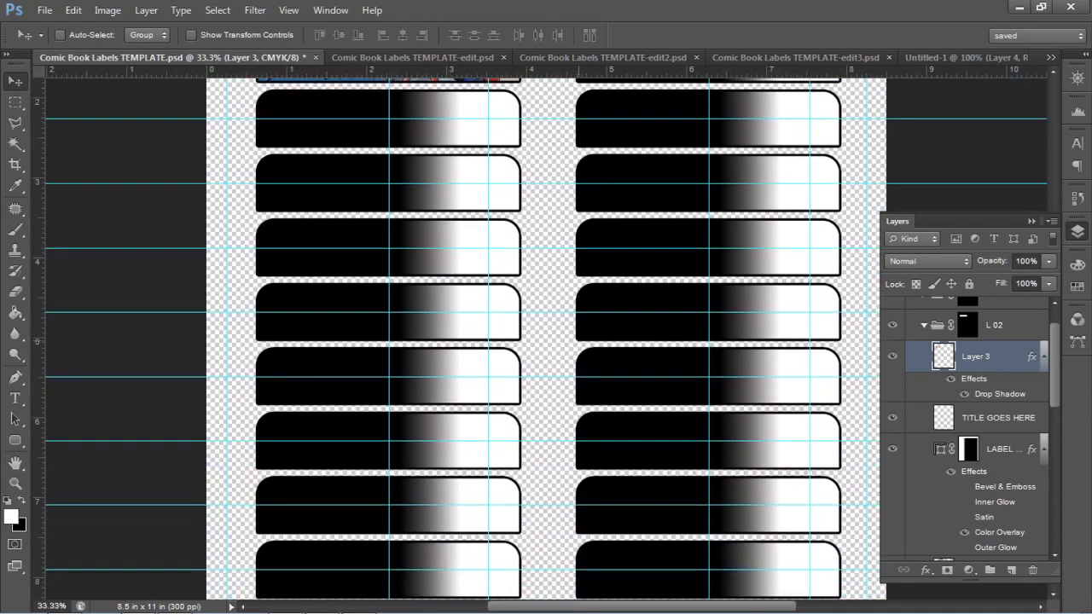
scroll(547, 342, "up", 4)
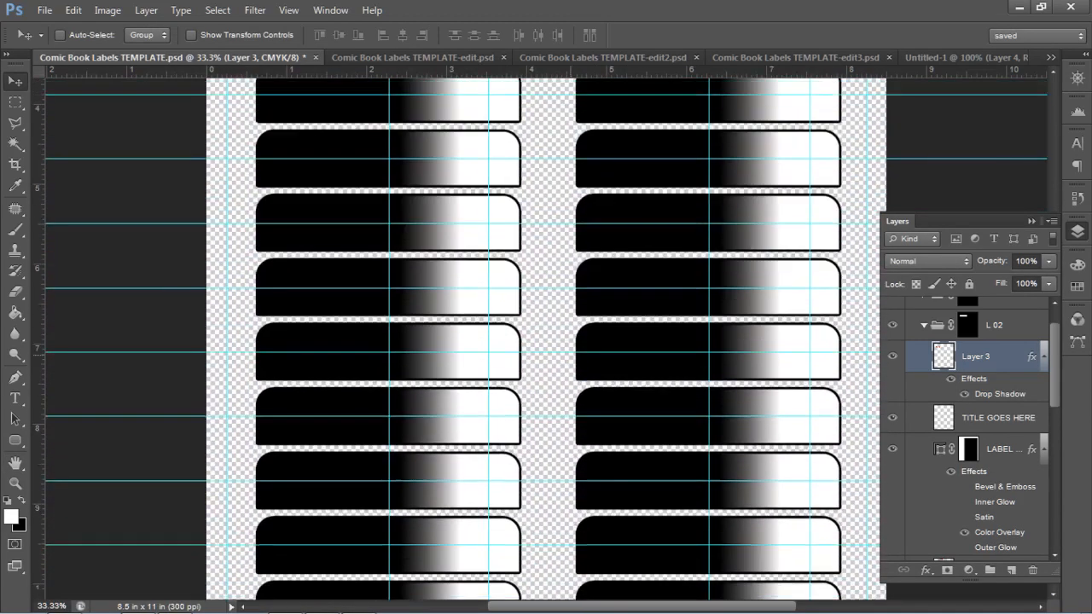
scroll(546, 341, "up", 5)
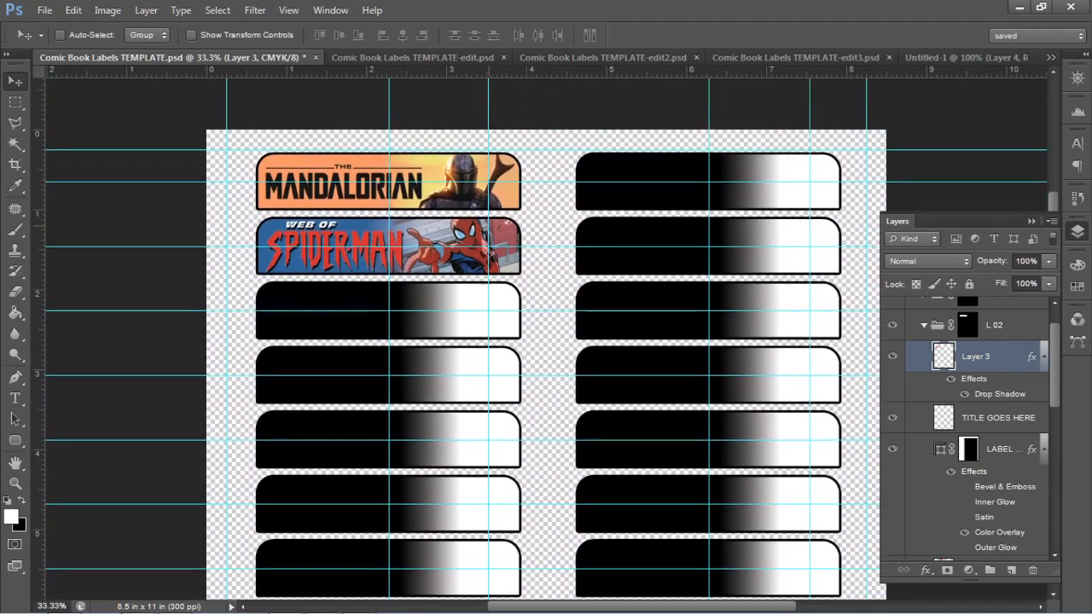
Review the label sheets in Comic Book Labels TEMPLATE-edit.psd, edit2.psd and edit3.psd, and return to Comic Book Labels TEMPLATE.psd
left_click(412, 57)
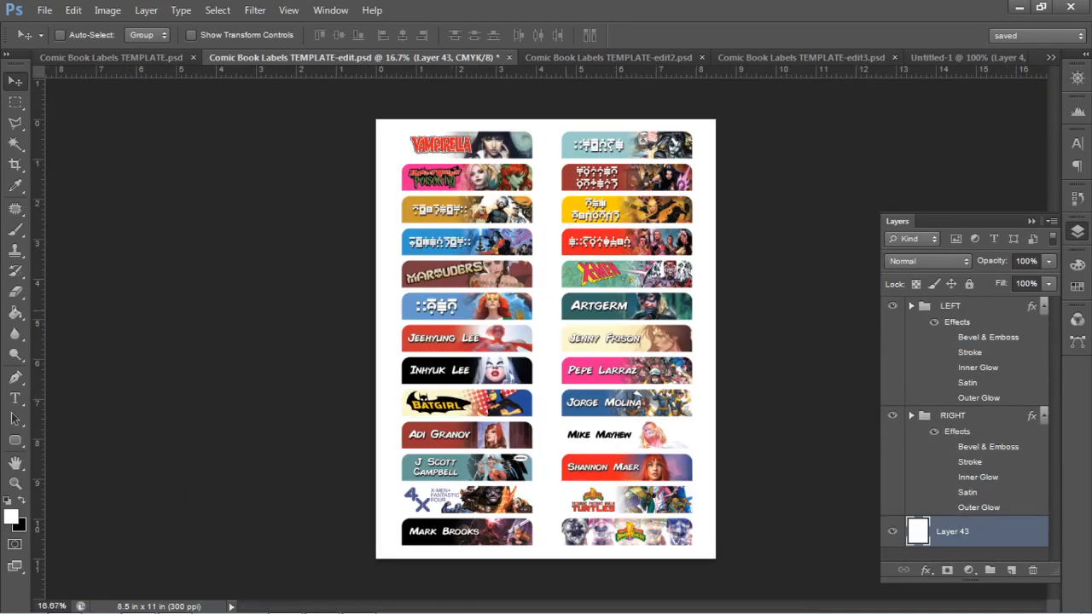
left_click(608, 57)
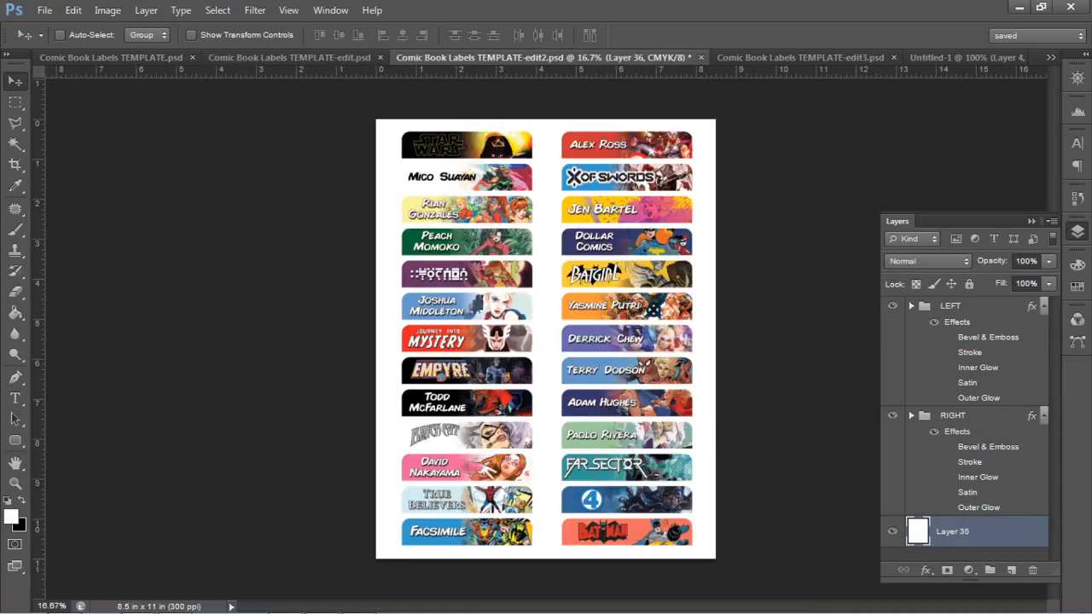
left_click(289, 58)
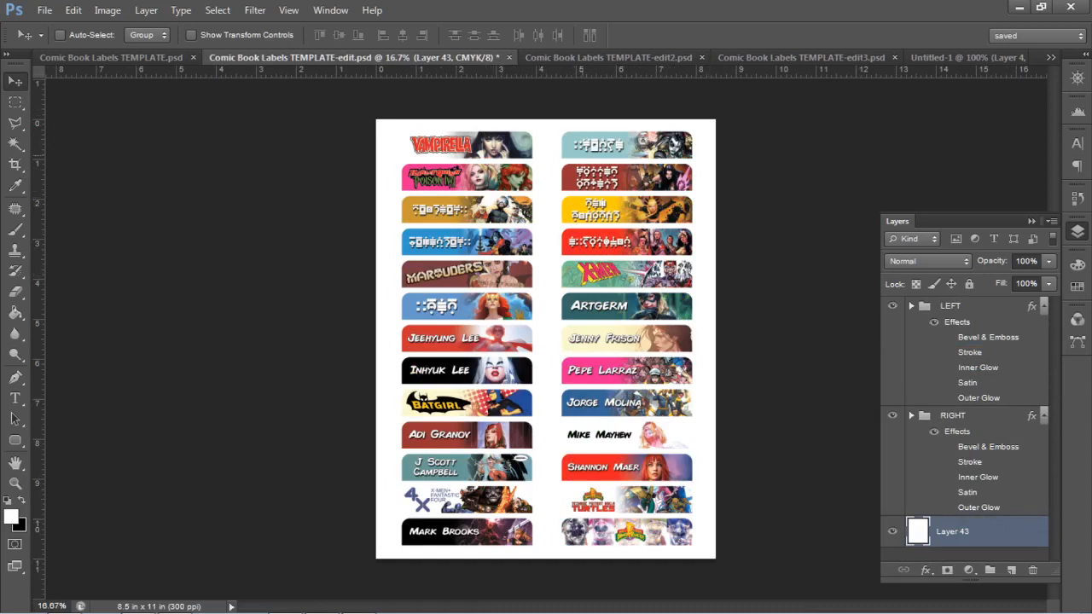
left_click(608, 57)
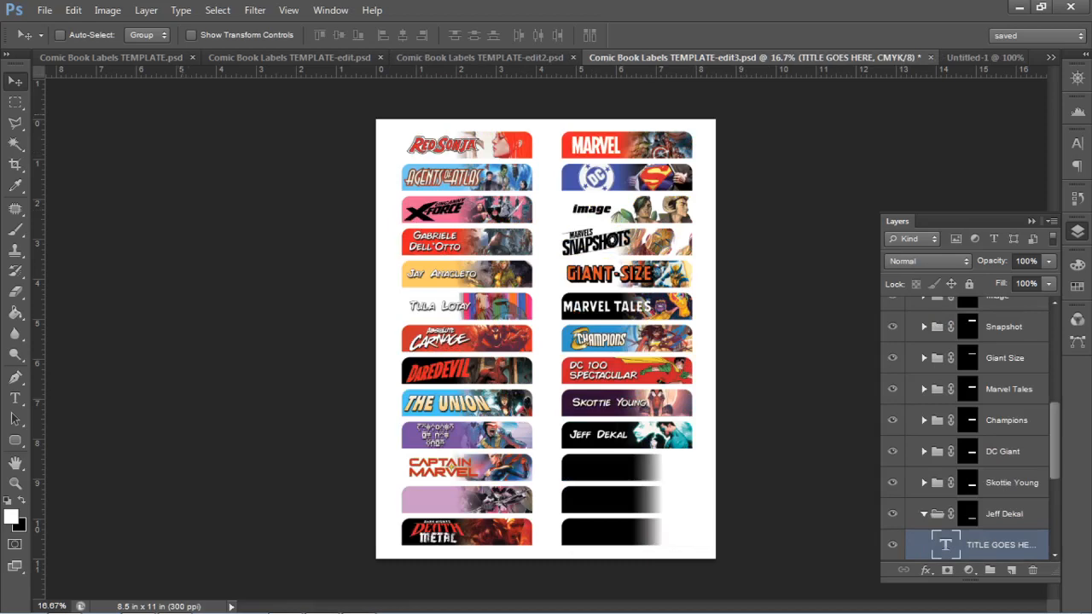
left_click(113, 57)
scroll(546, 341, "up", 1)
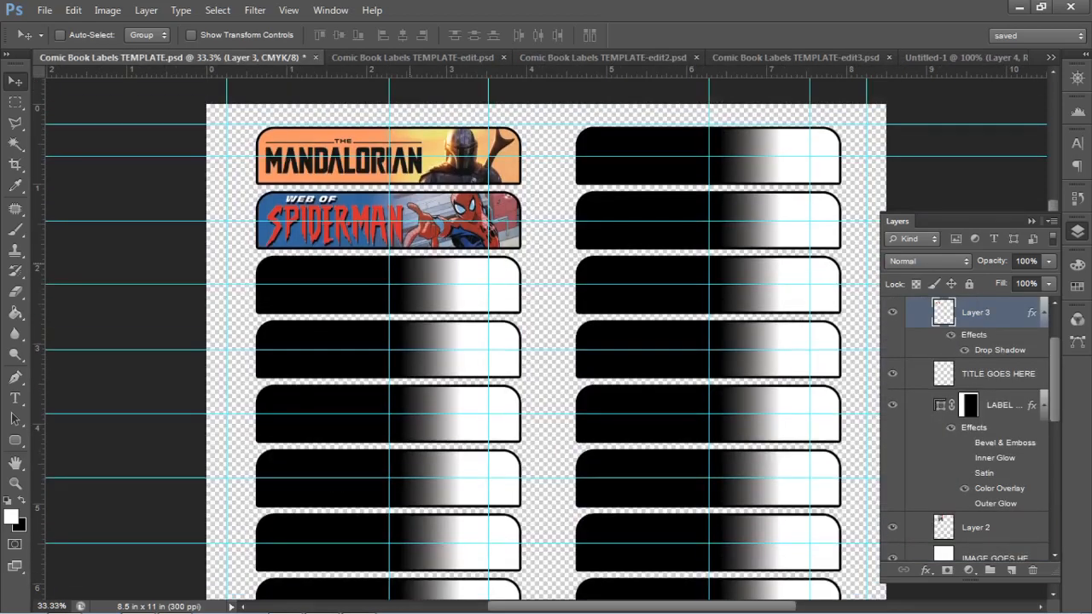
scroll(546, 341, "up", 1)
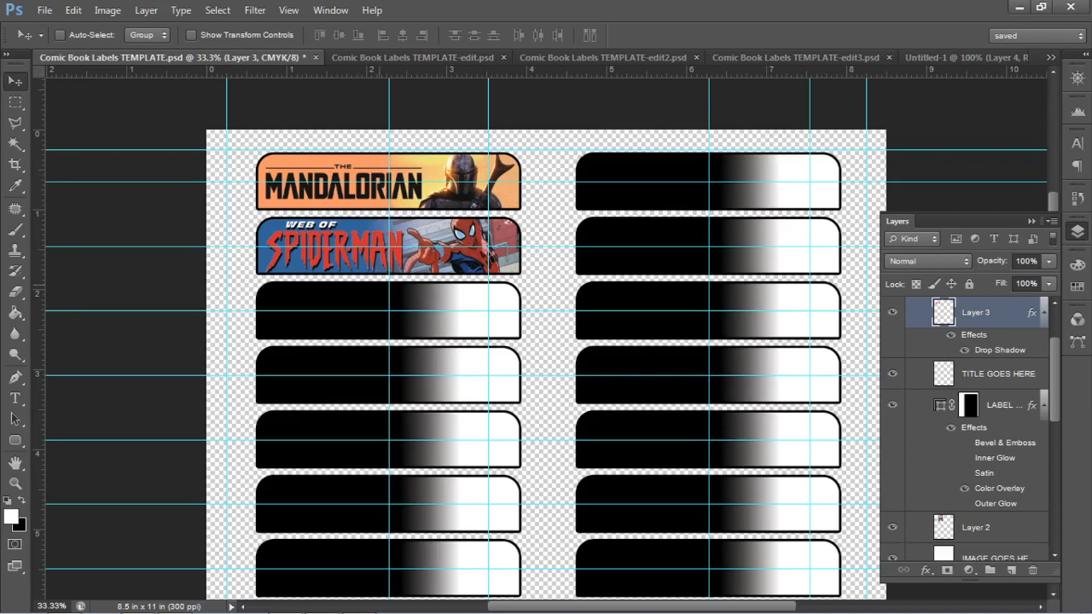
scroll(380, 285, "down", 9)
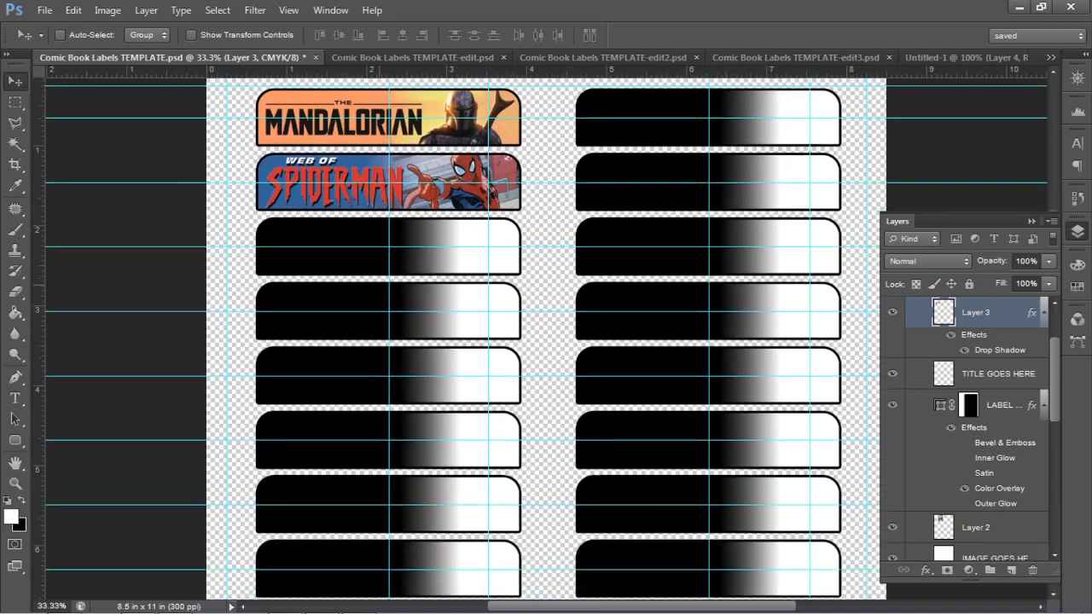
scroll(392, 289, "up", 6)
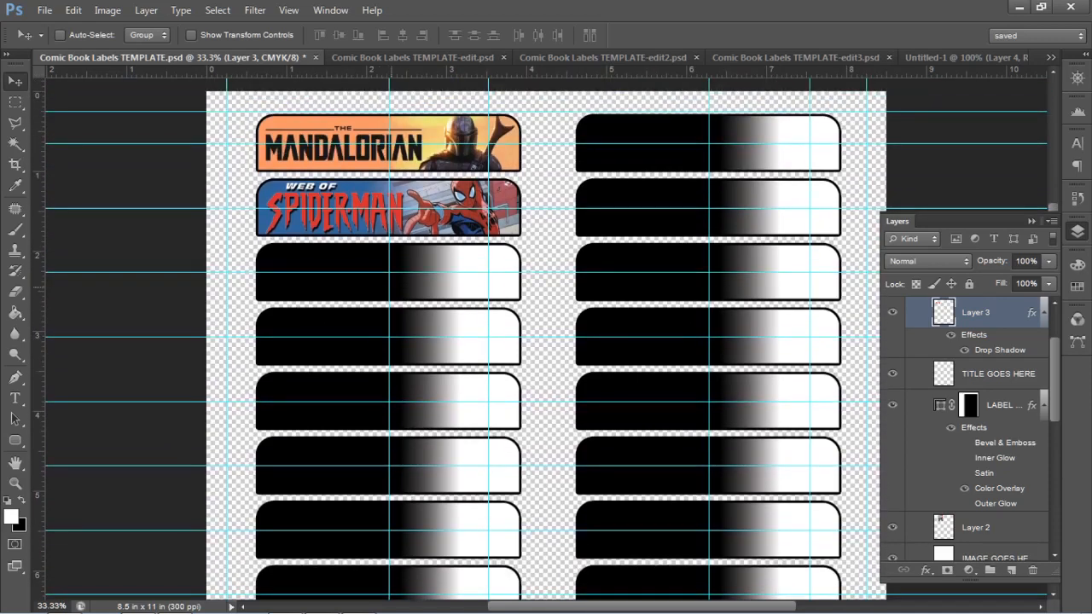